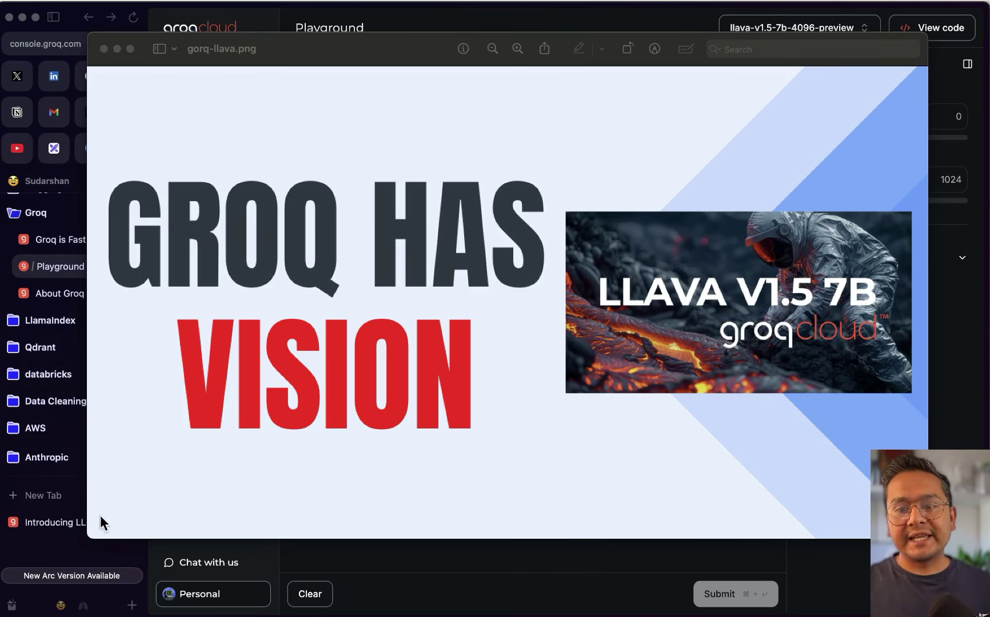
- Open the 'Introducing LLaVA V1.5 7B' article after glancing at the Playground and Open WebUI windows
click(48, 523)
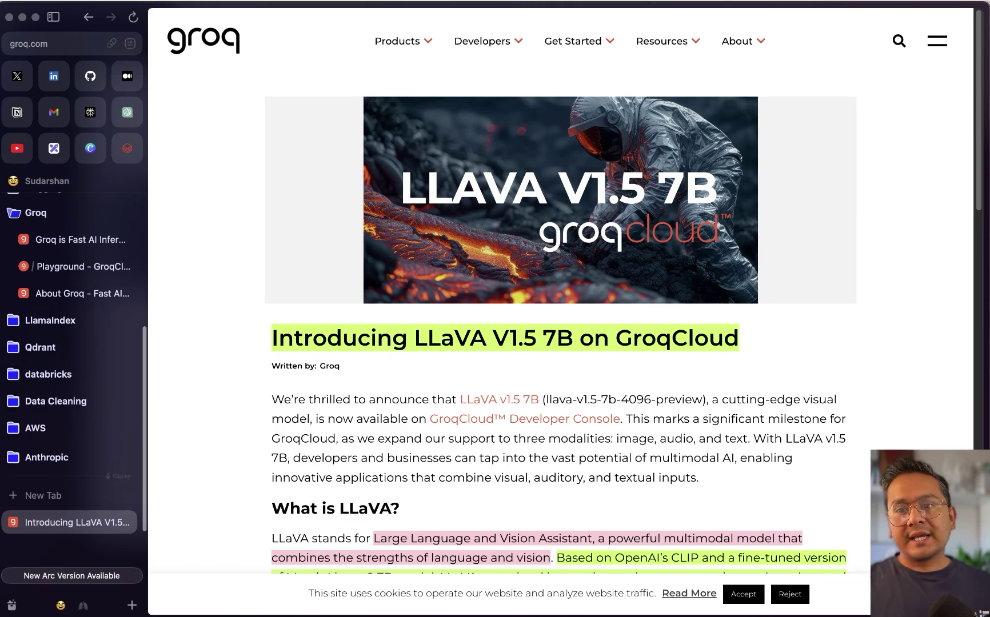
click(73, 266)
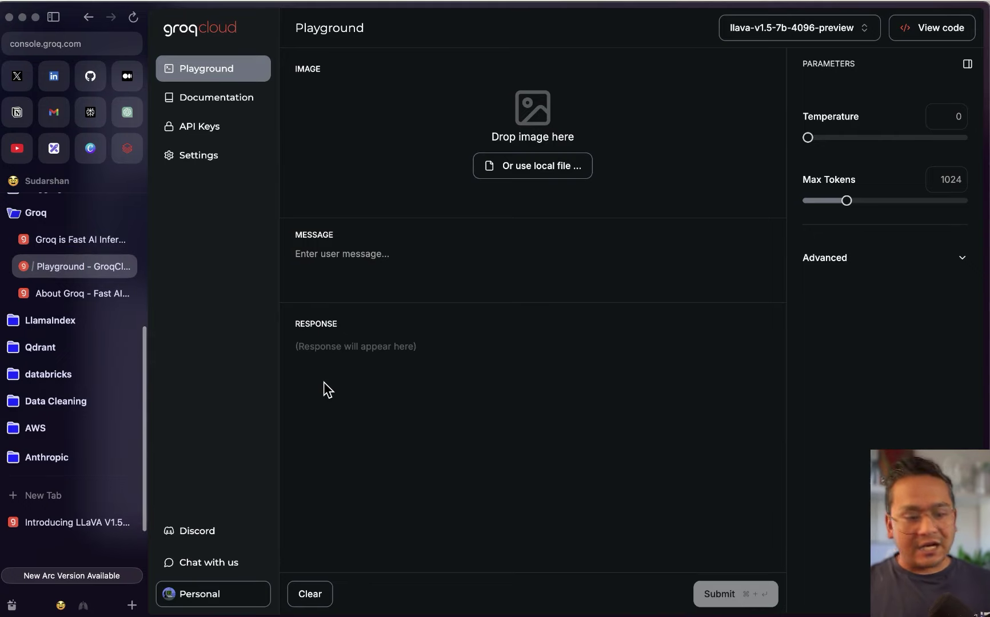
key(ctrl+Up)
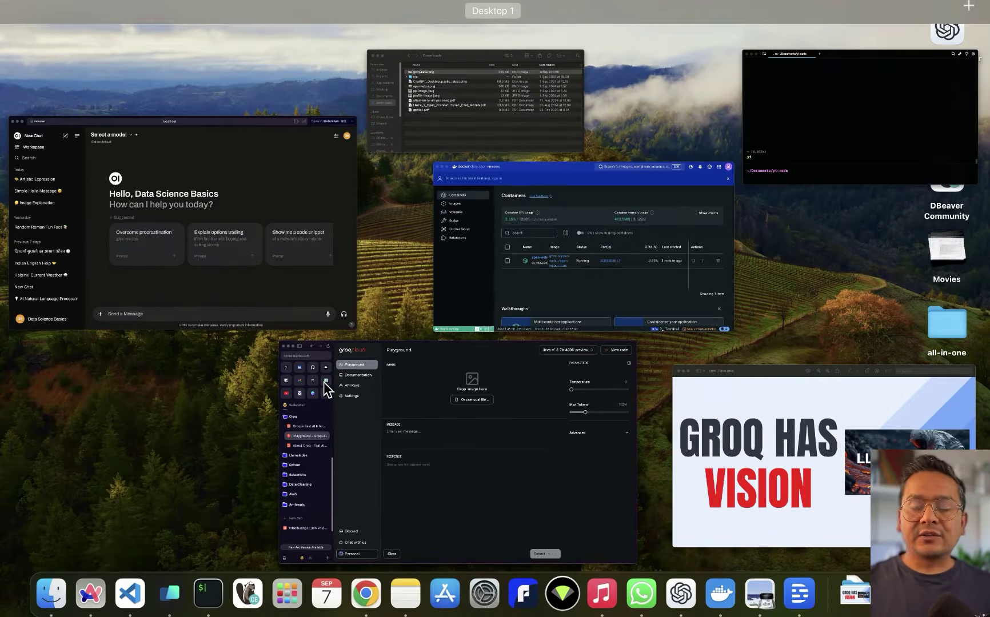
click(154, 235)
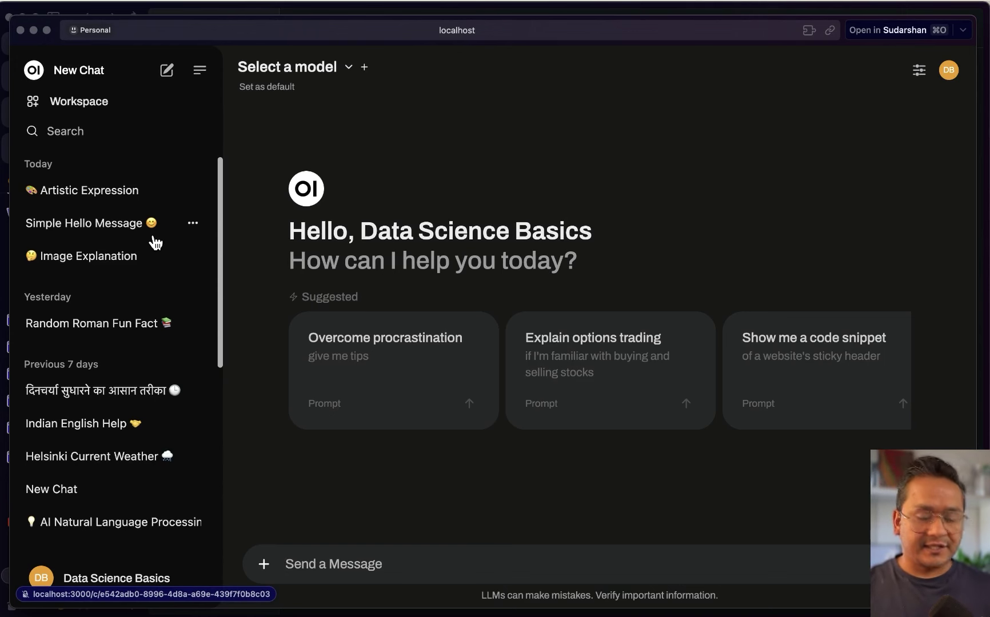
key(ctrl+Up)
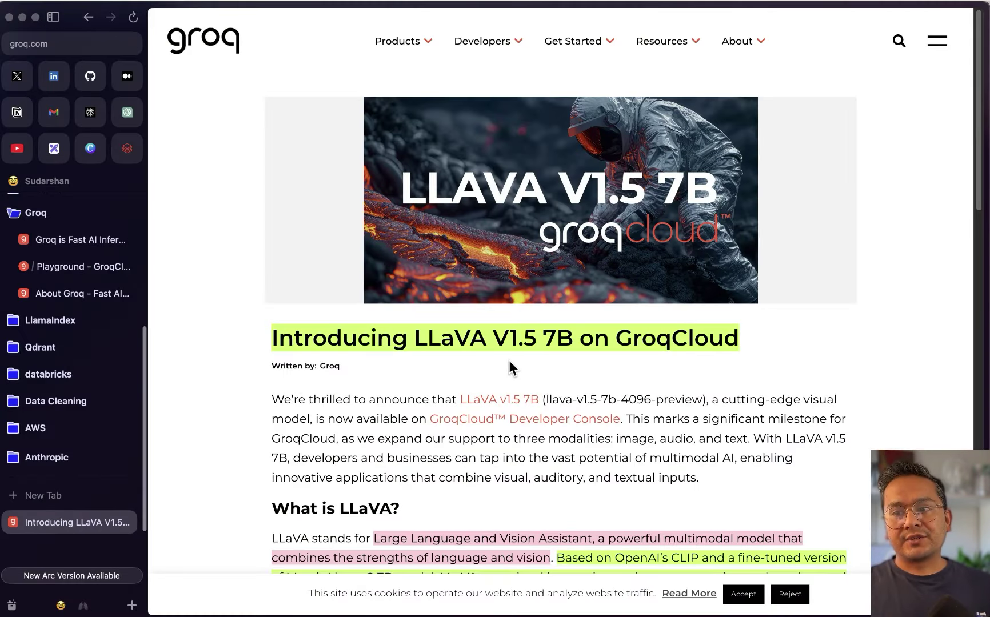
- Scroll the LLaVA article and highlight its four listed capabilities
scroll(635, 356, down, 4)
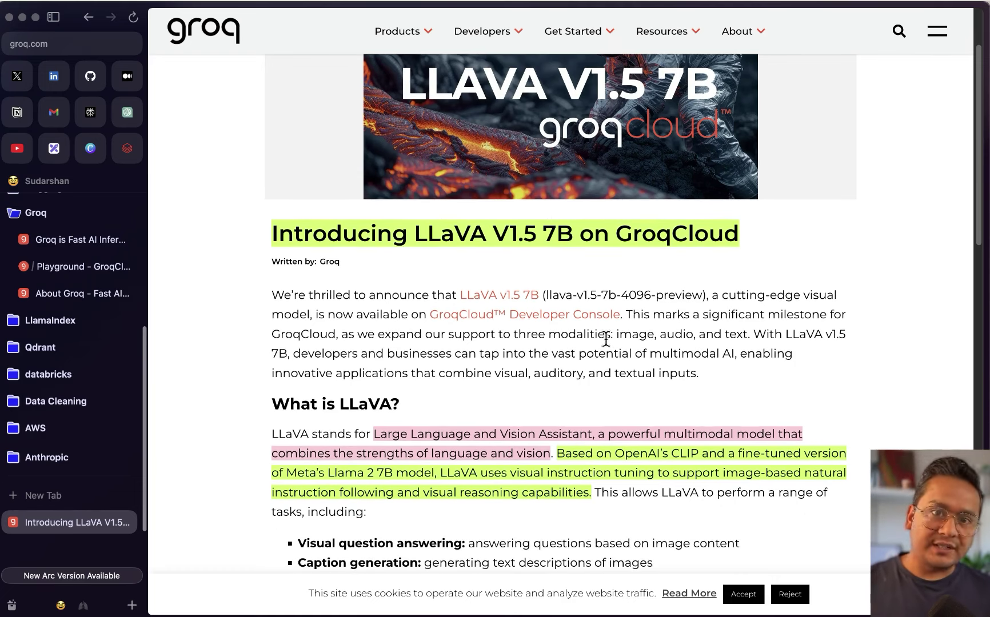
scroll(581, 347, down, 3)
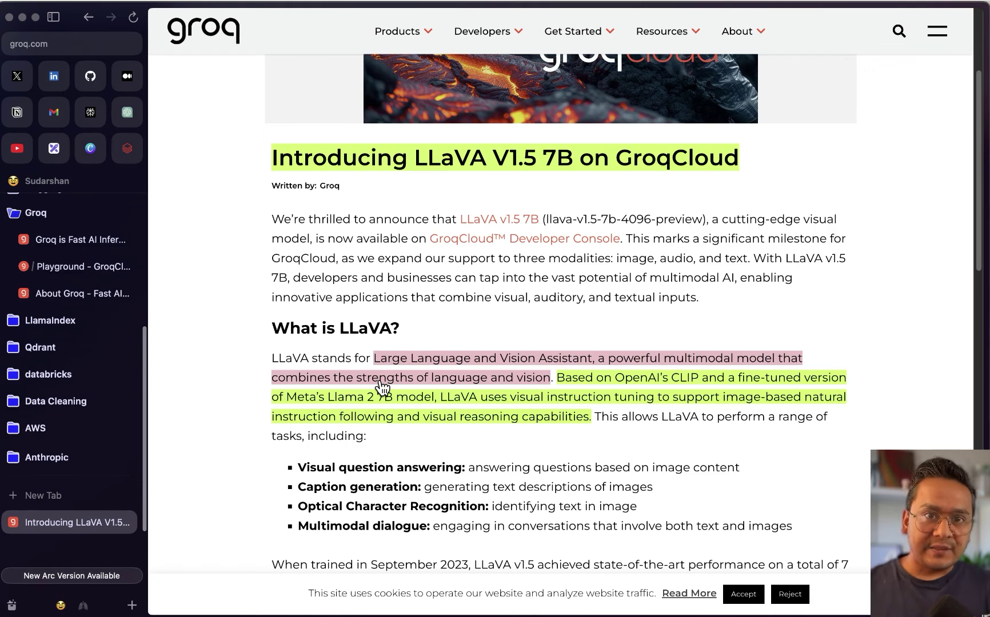
scroll(472, 312, down, 10)
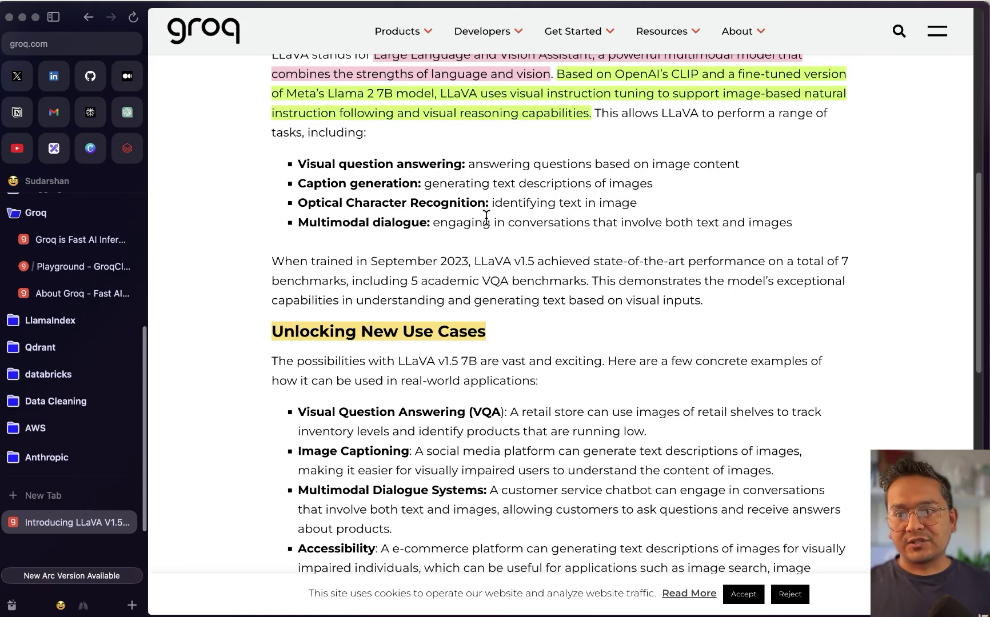
scroll(466, 216, down, 1)
drag(438, 196, 264, 137)
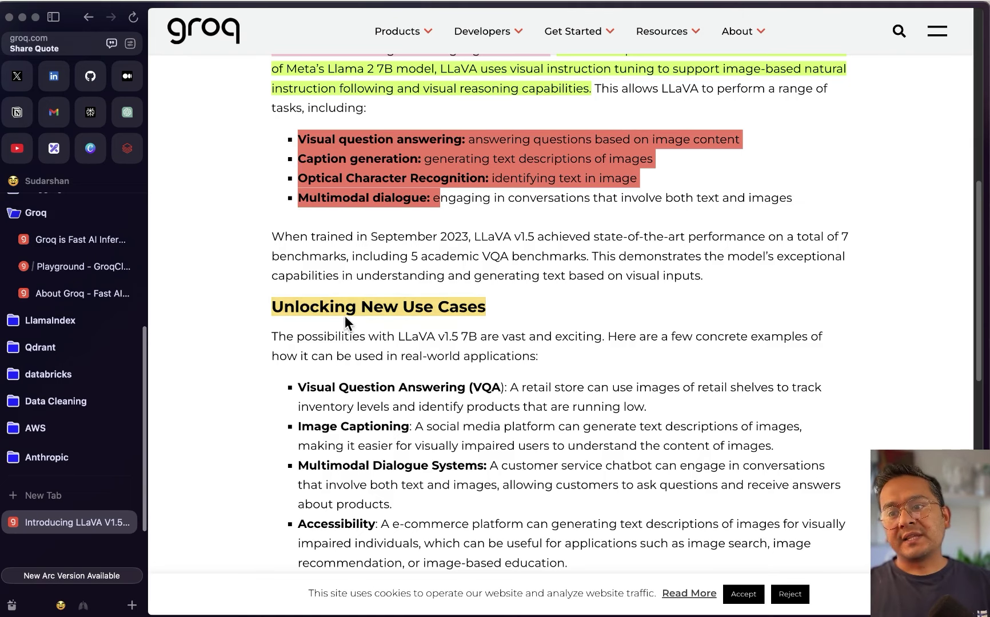
- Highlight the use-case list and then the Industry-Specific Benefits list further down
scroll(430, 319, down, 1)
scroll(430, 319, down, 3)
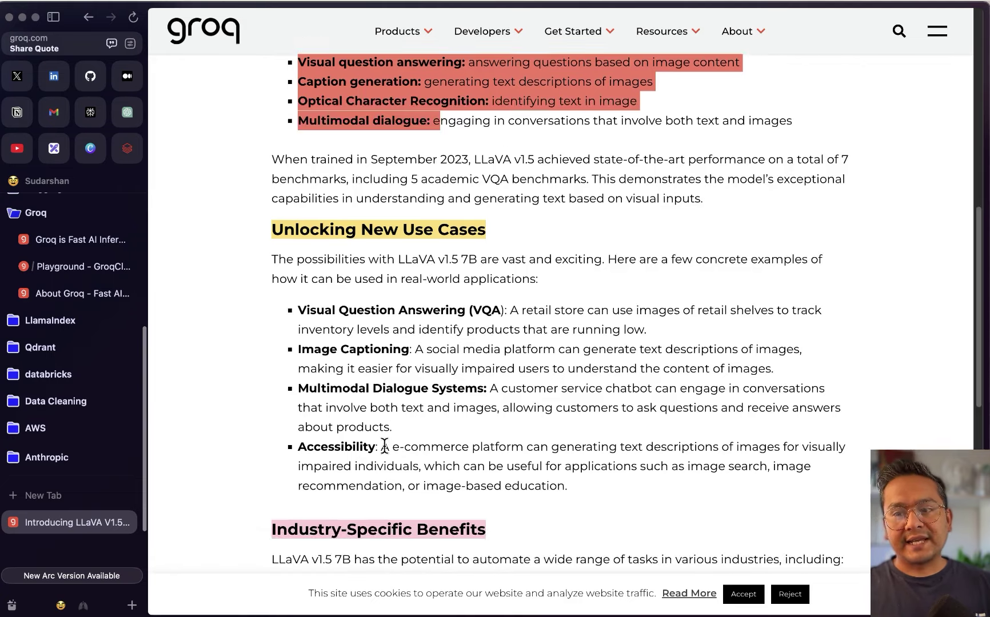
drag(382, 446, 283, 310)
scroll(448, 337, down, 10)
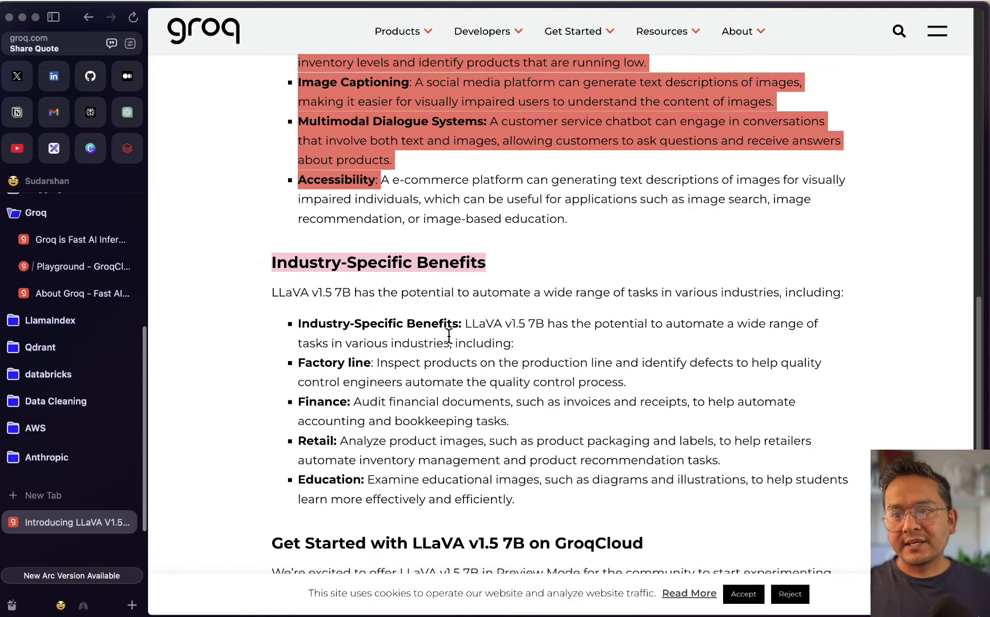
click(295, 322)
drag(295, 324, 390, 478)
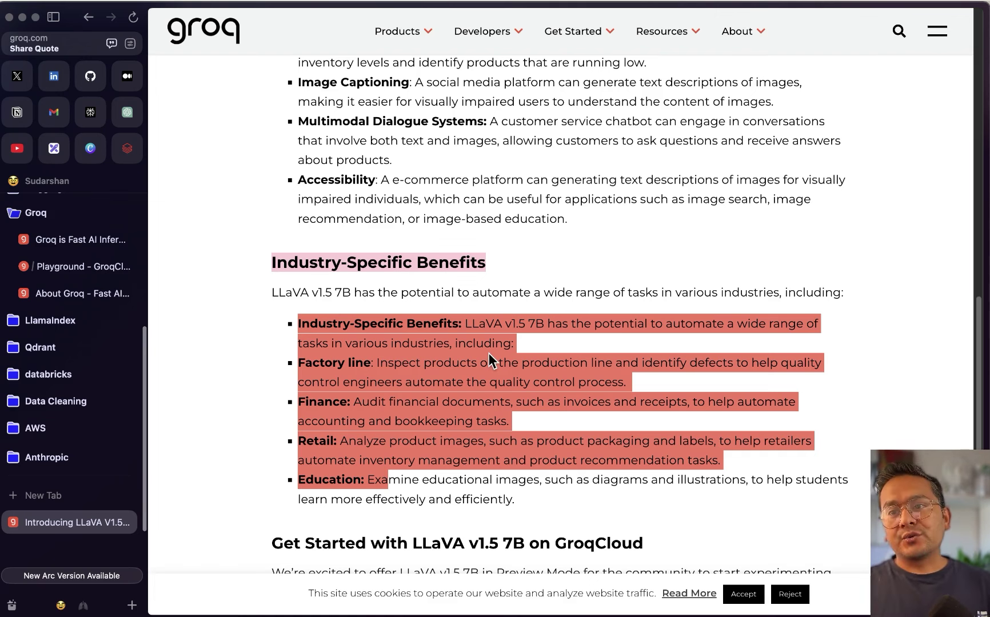
click(83, 268)
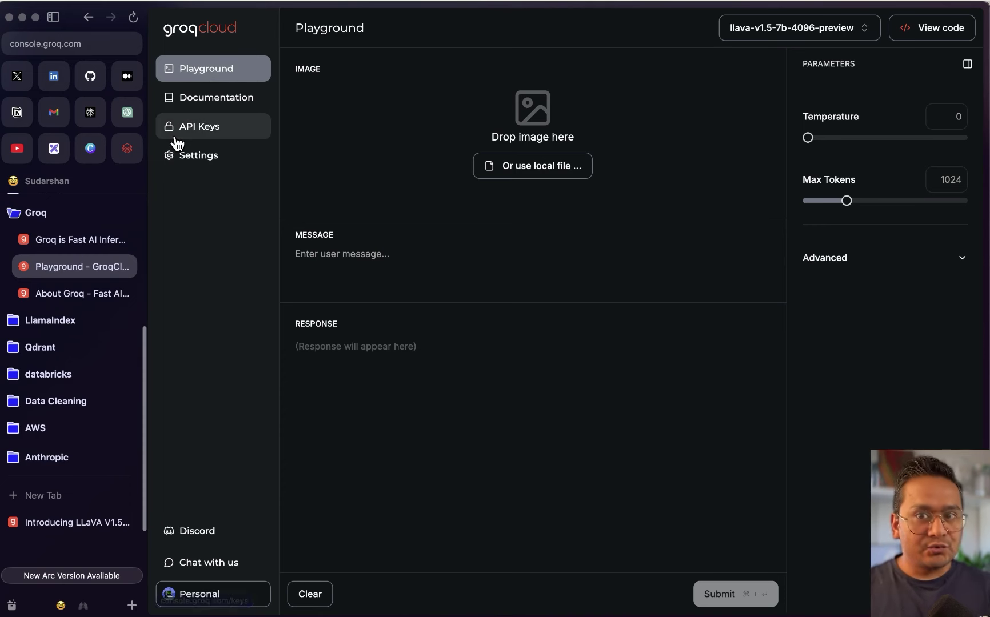
- Go to the Groq homepage and highlight the 'Groq is Fast AI Inference' heading
click(18, 148)
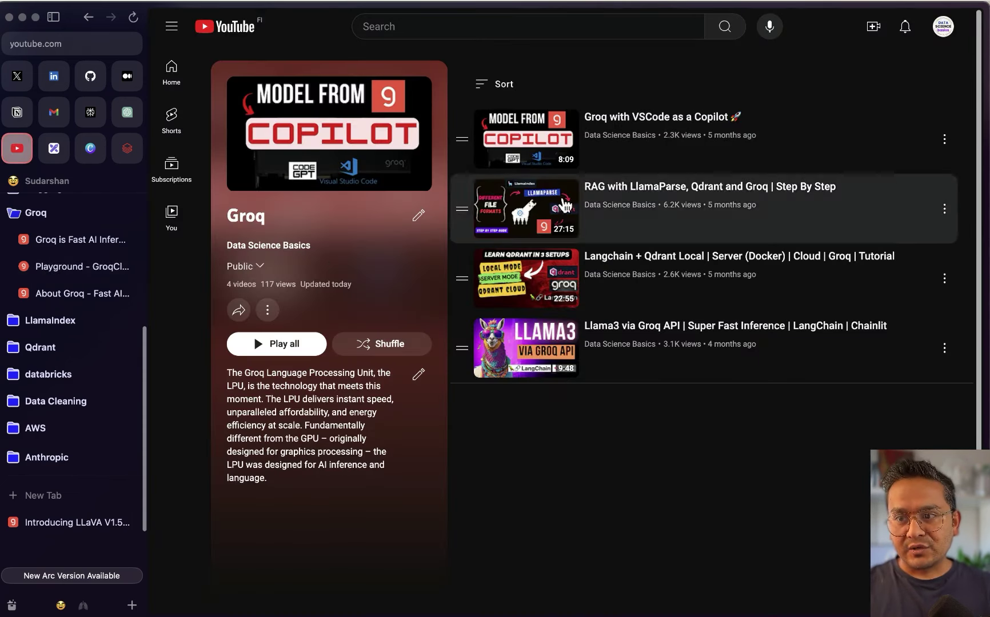
click(80, 248)
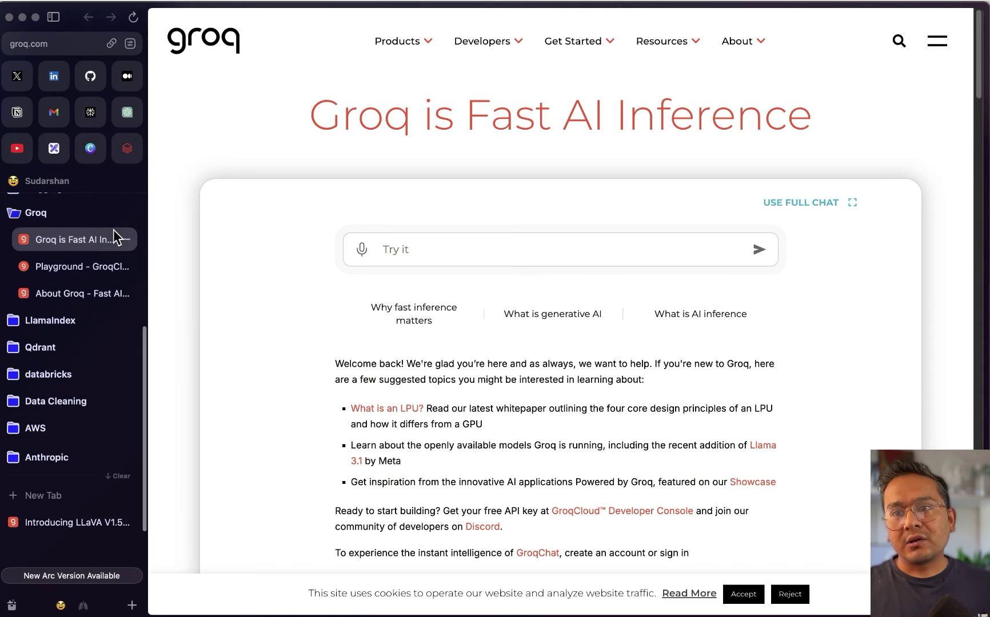
drag(312, 116, 869, 137)
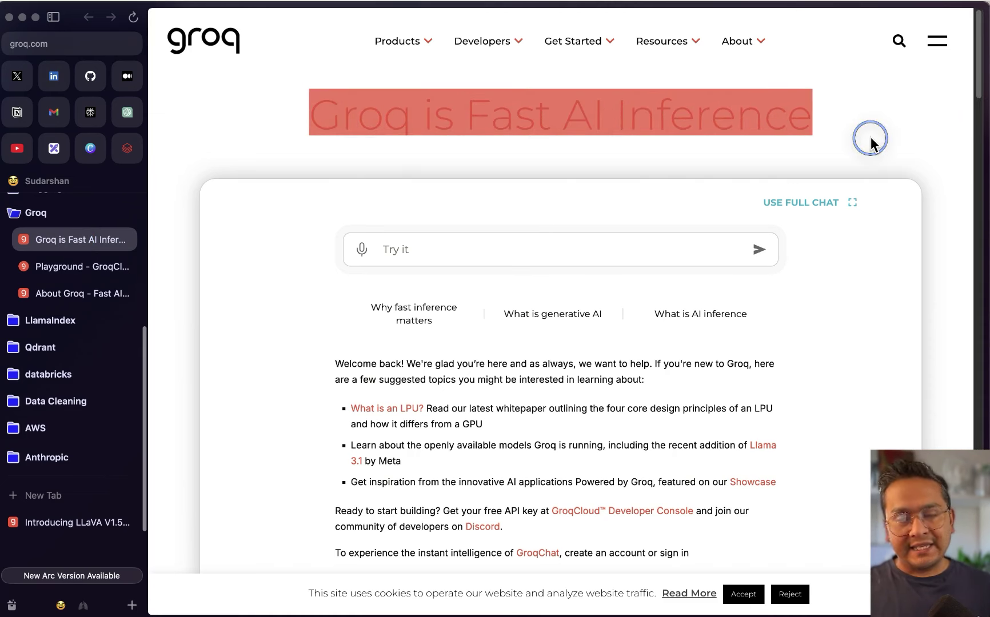
- Send 'hi' in the homepage chat and check its 1200.00 T/s speed
click(416, 245)
text(hi)
key(Return)
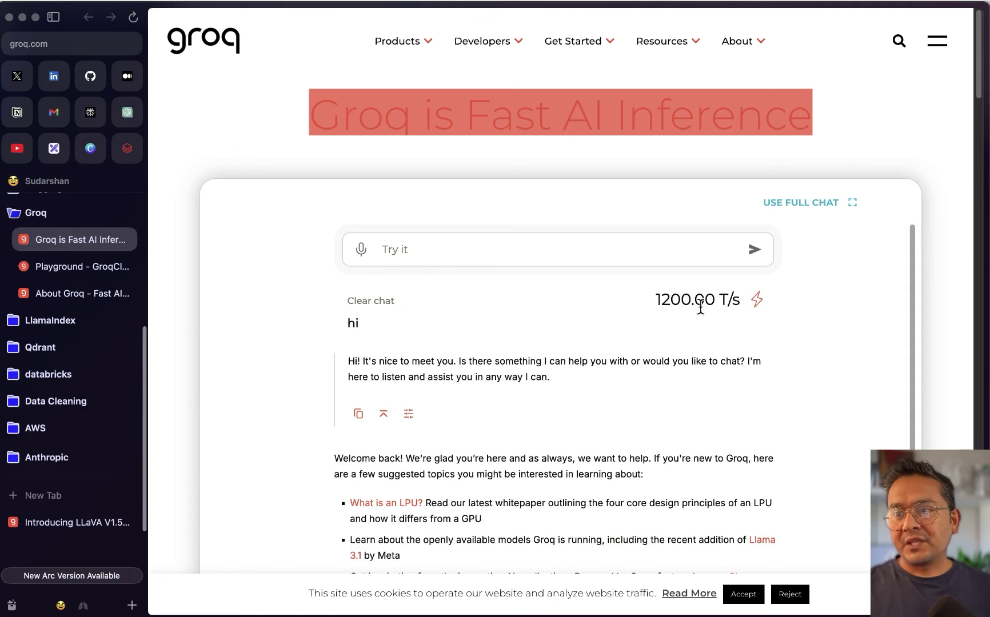
mouse_move(703, 307)
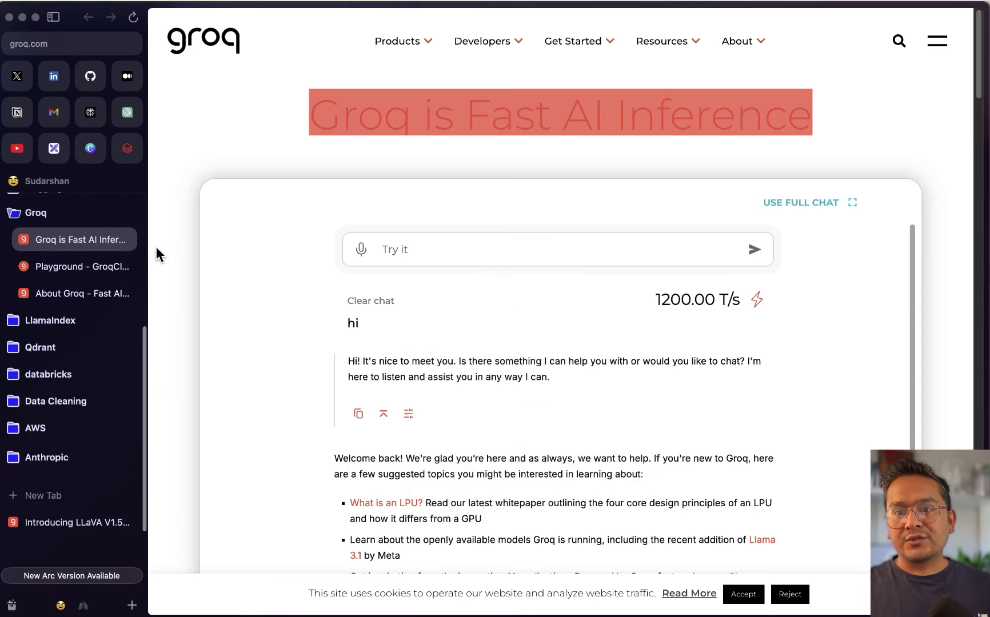
click(92, 268)
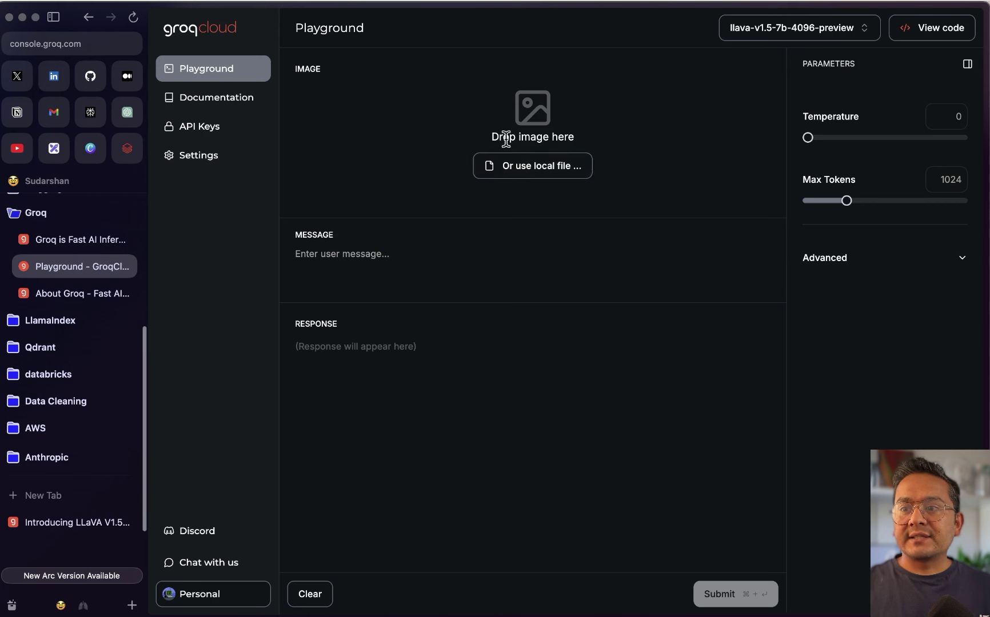
- Upload openwebui.png from Downloads into the llava-v1.5-7b Playground
click(528, 171)
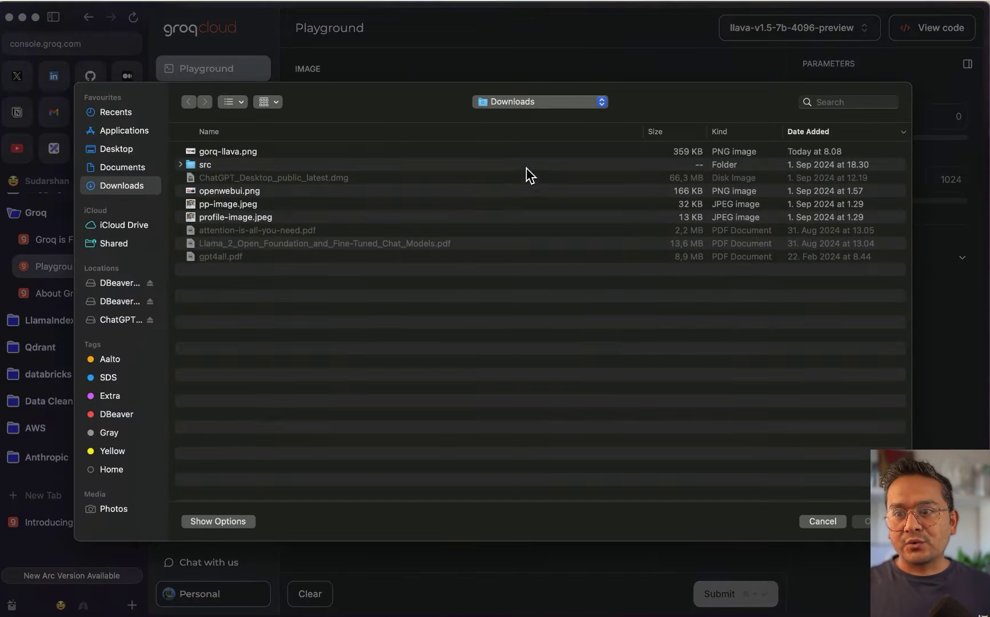
click(232, 191)
key(Return)
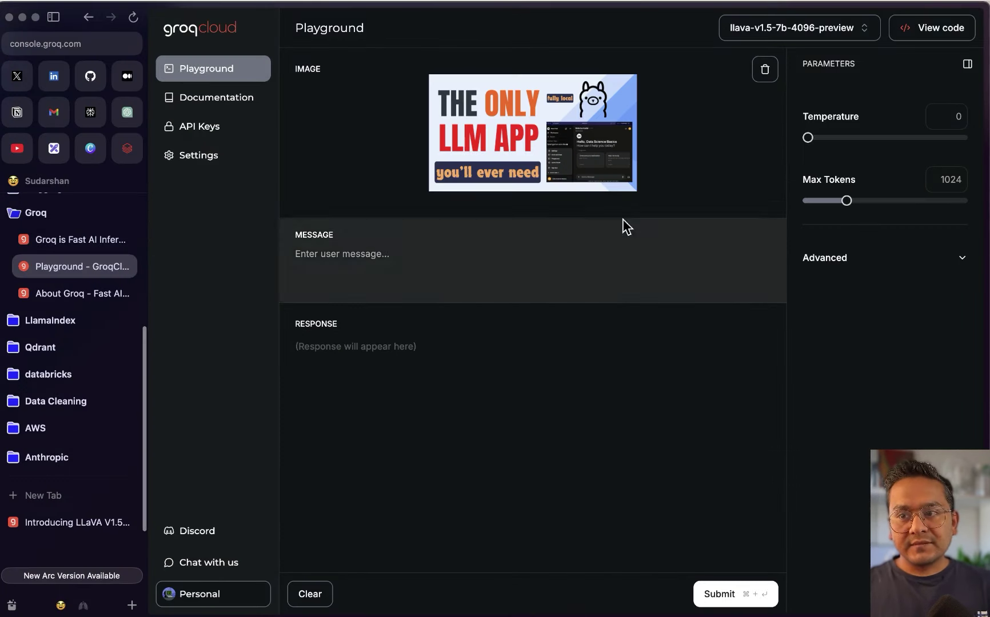
- Ask 'can you provide some information about this image ?' and submit it
click(347, 261)
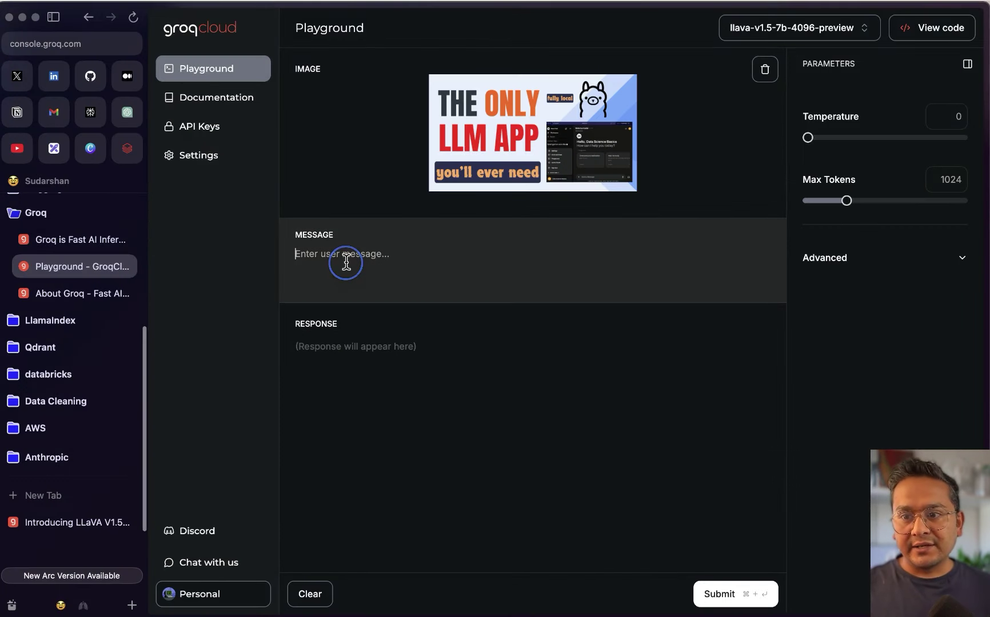
text(ca)
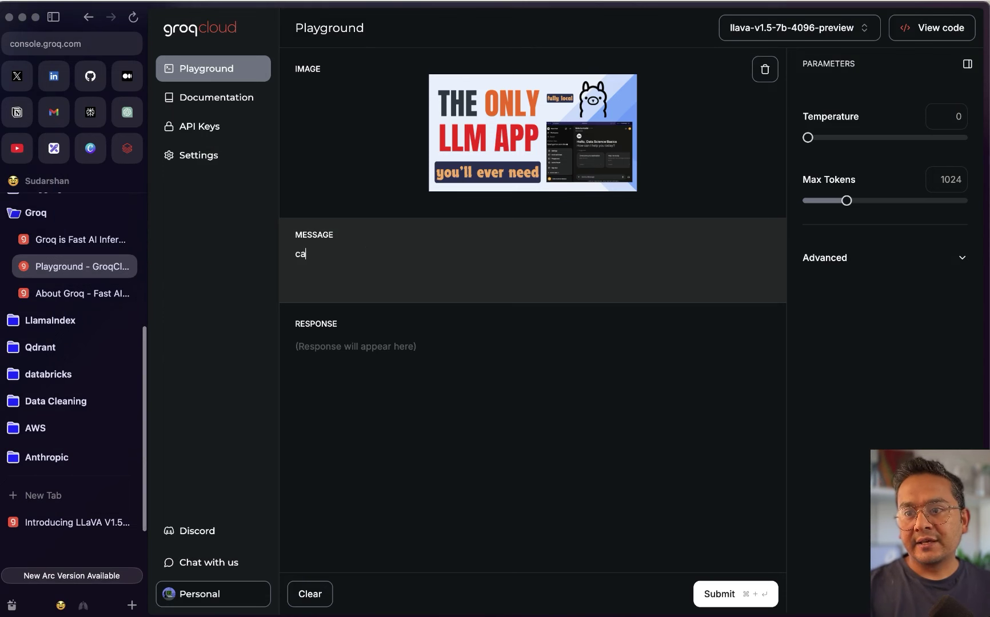
text(n you provide )
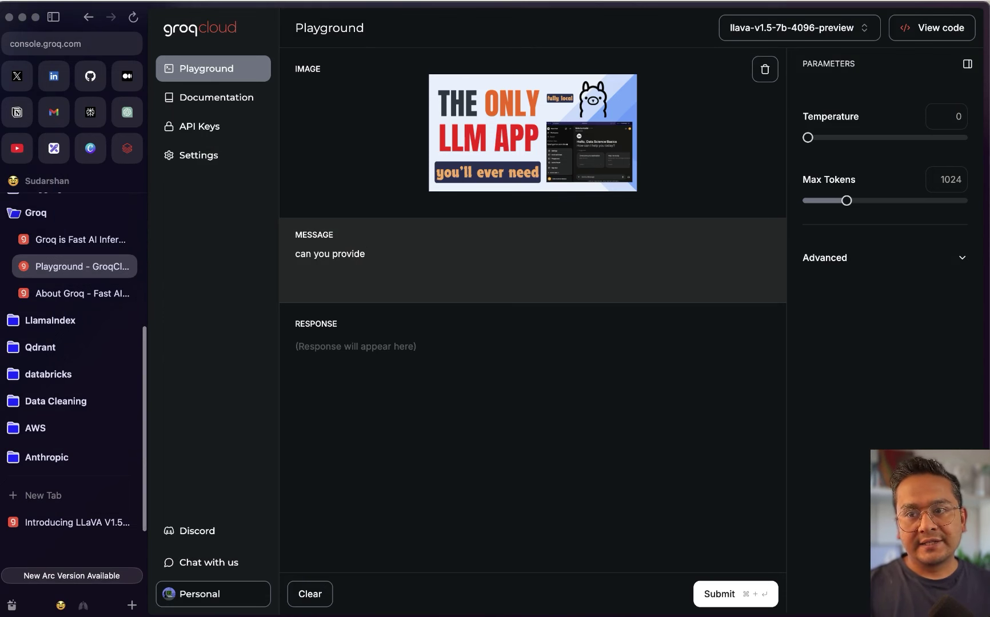
text(some information abou)
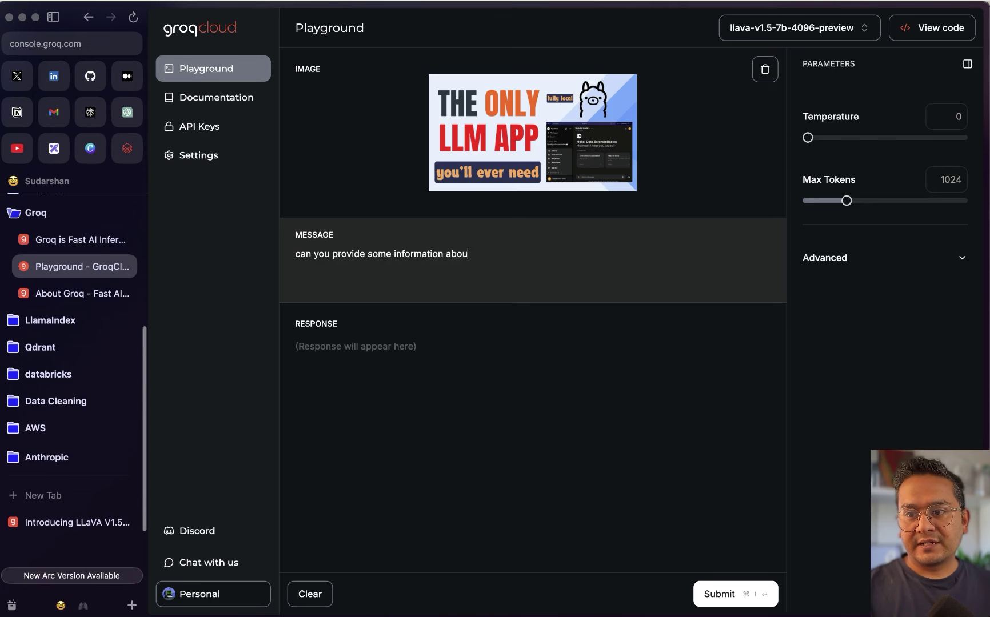
text(t thi)
key(BackSpace)
key(BackSpace)
key(BackSpace)
text(this)
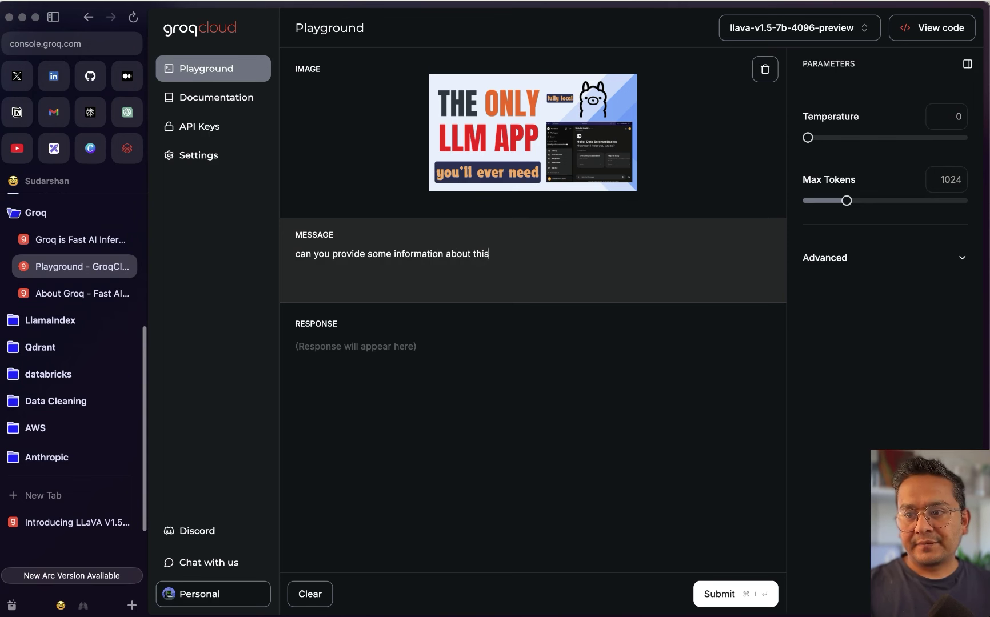
text( image ?)
key(super+Return)
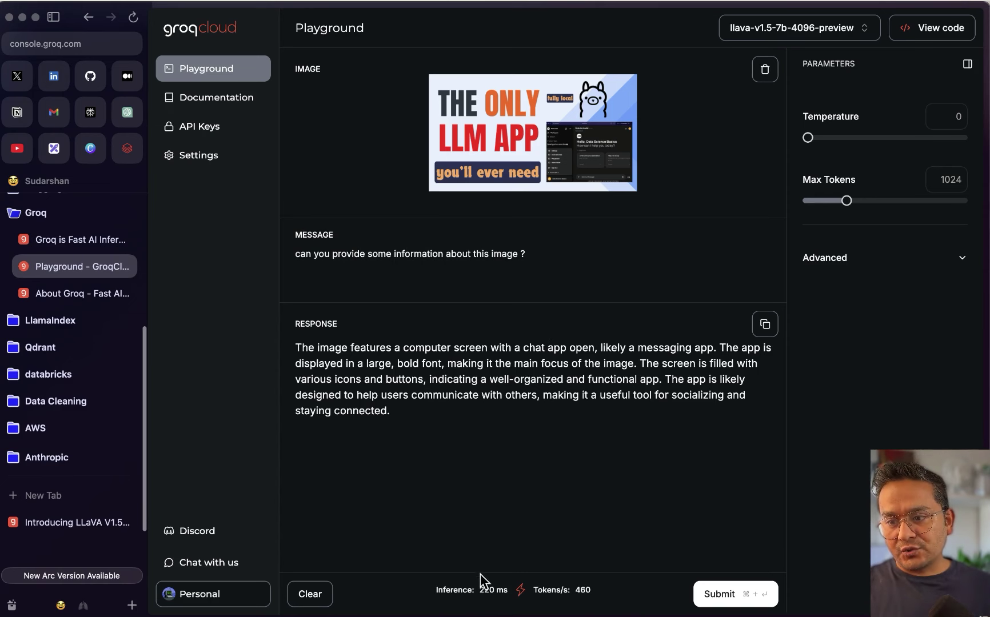
- Review llava's speed insights (681 tokens in 0.22 s), then switch to YouTube
mouse_move(490, 602)
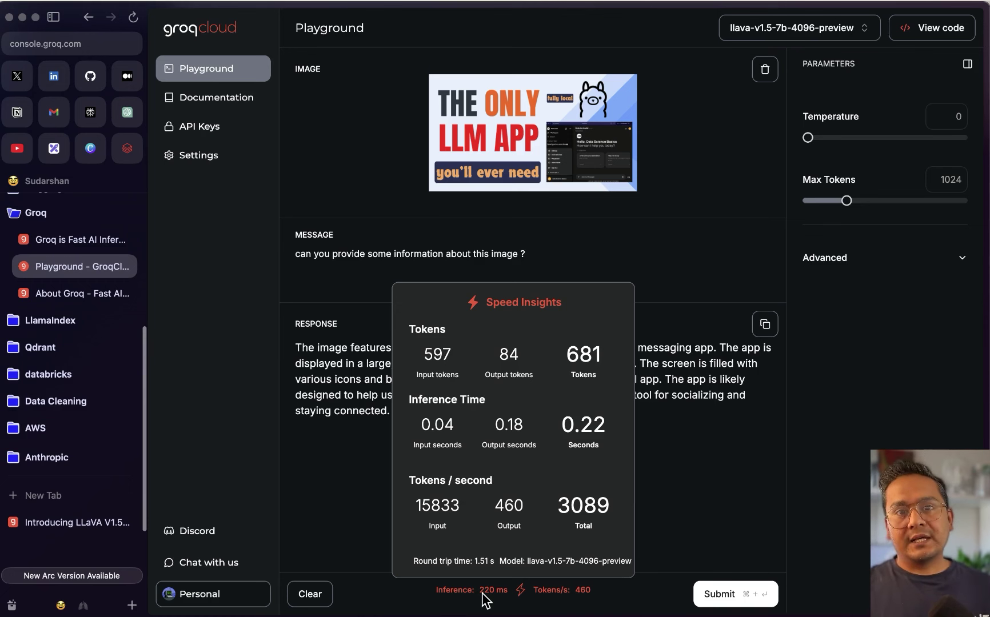
key(super+9)
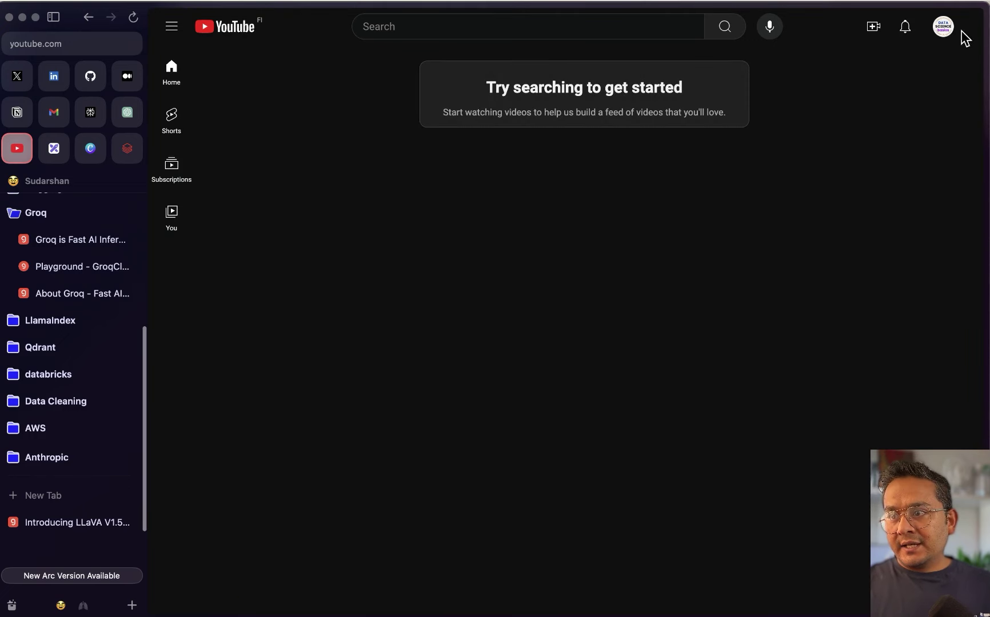
- Show your YouTube channel's Videos tab, then bring Docker Desktop to the front
click(943, 26)
click(838, 89)
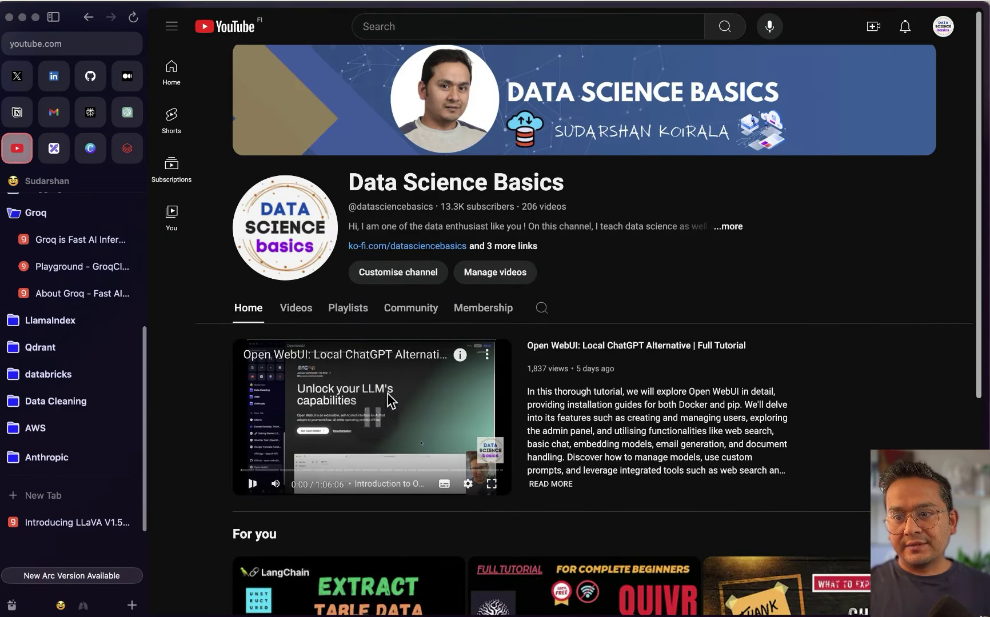
scroll(377, 394, down, 5)
mouse_move(335, 286)
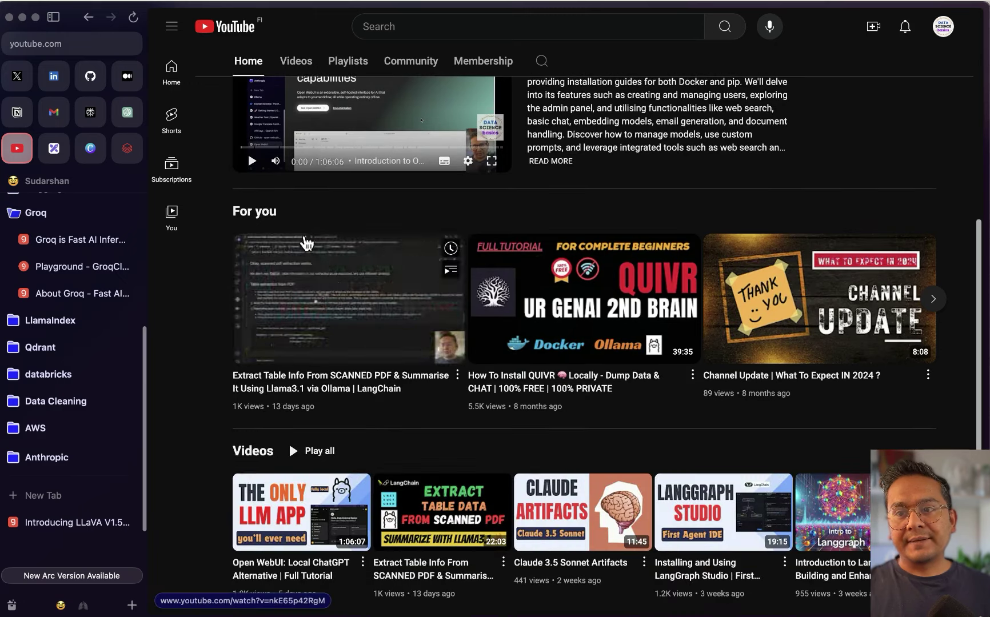
scroll(343, 214, up, 5)
click(301, 199)
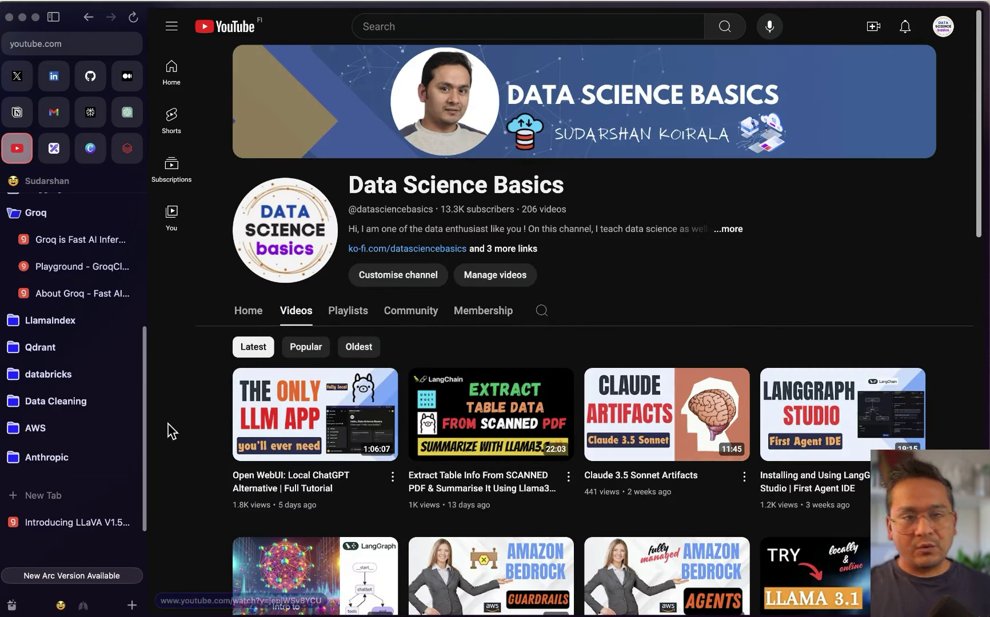
mouse_move(87, 409)
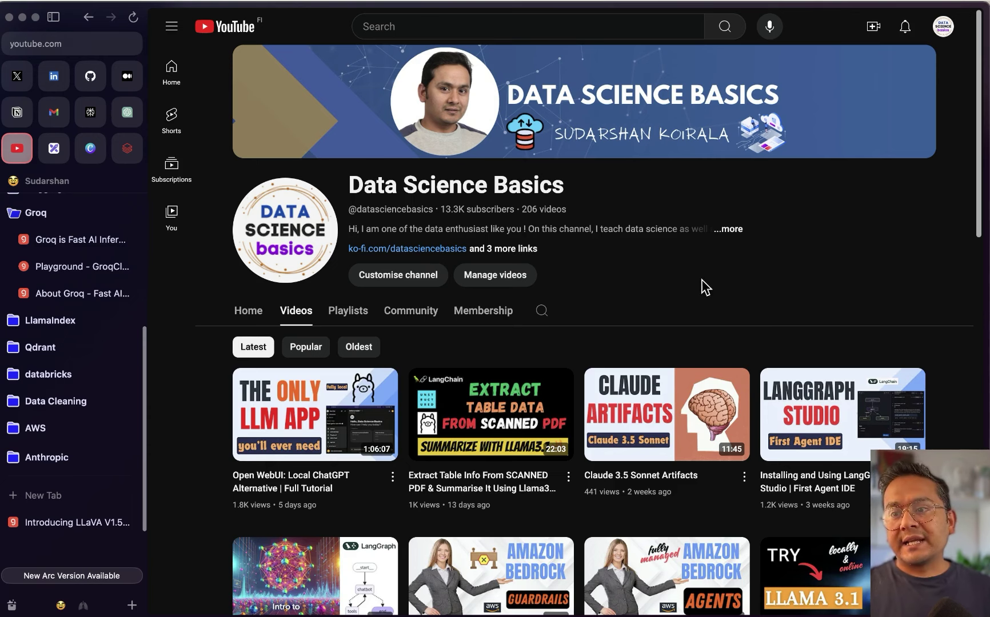
key(ctrl+Up)
click(592, 294)
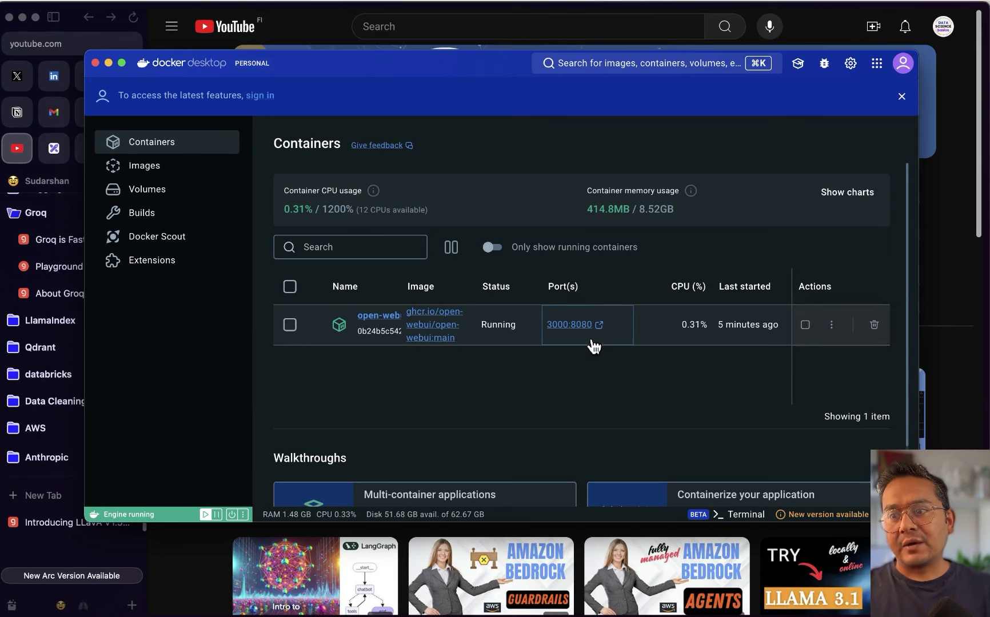
- Stop and restart the open-webui container, then open its 3000:8080 port link
click(805, 325)
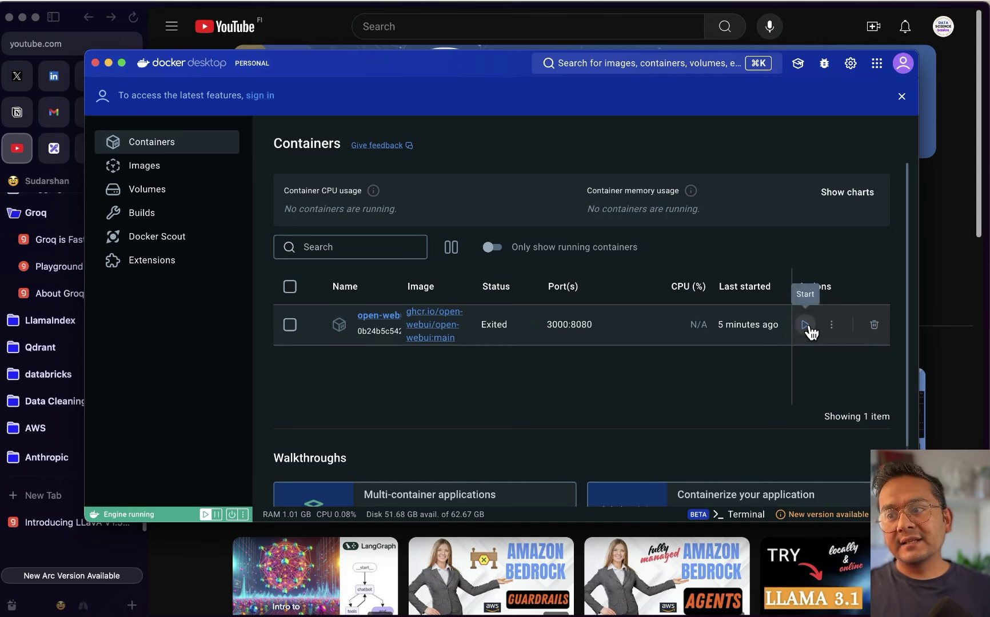
click(805, 330)
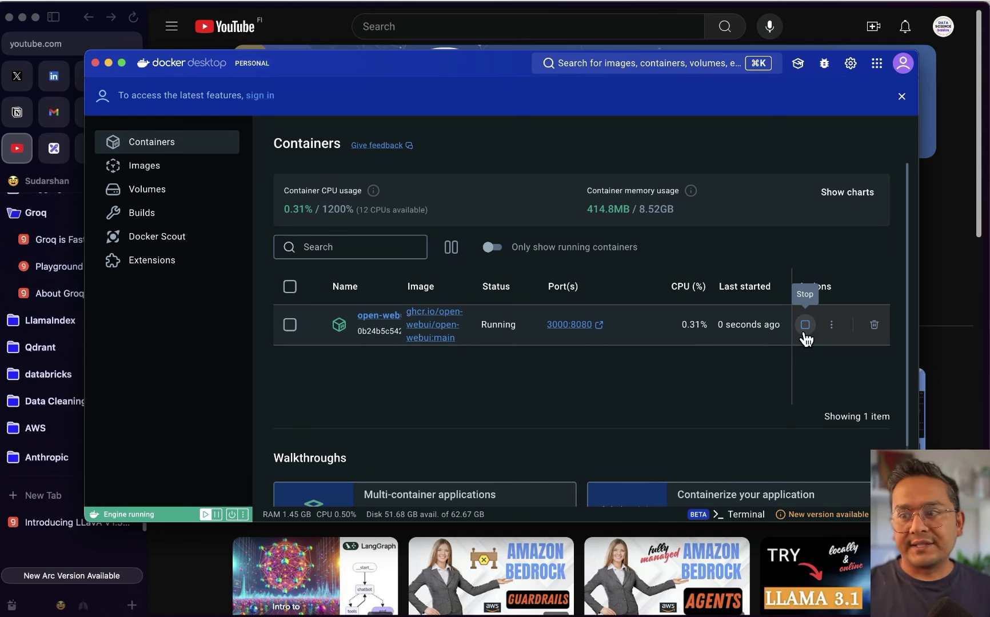
click(572, 325)
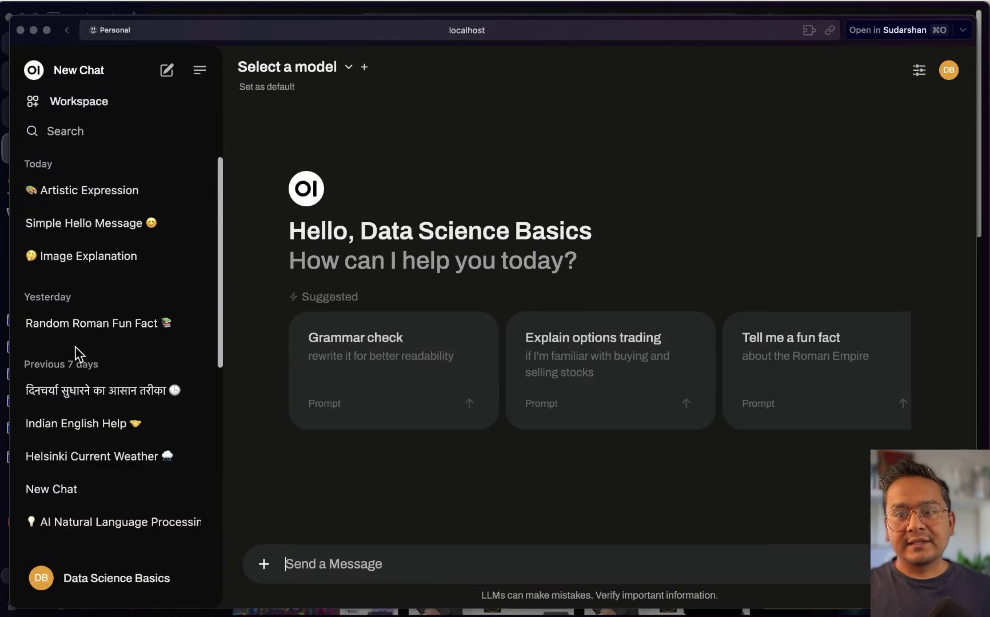
- Select the Translate model and send 'hi', which returns a not-valid-JSON error
scroll(78, 354, down, 5)
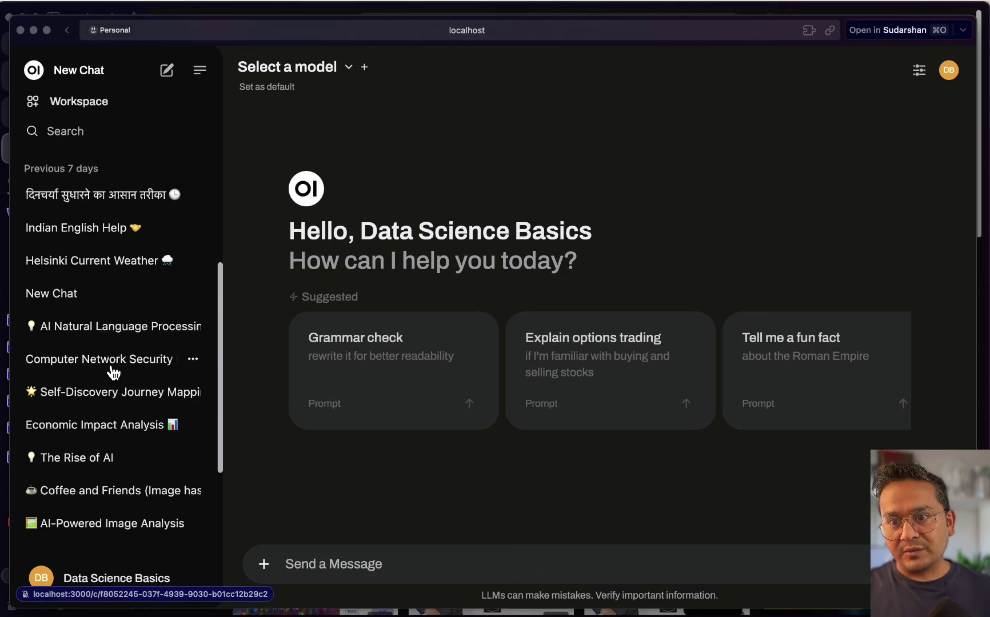
scroll(112, 370, up, 5)
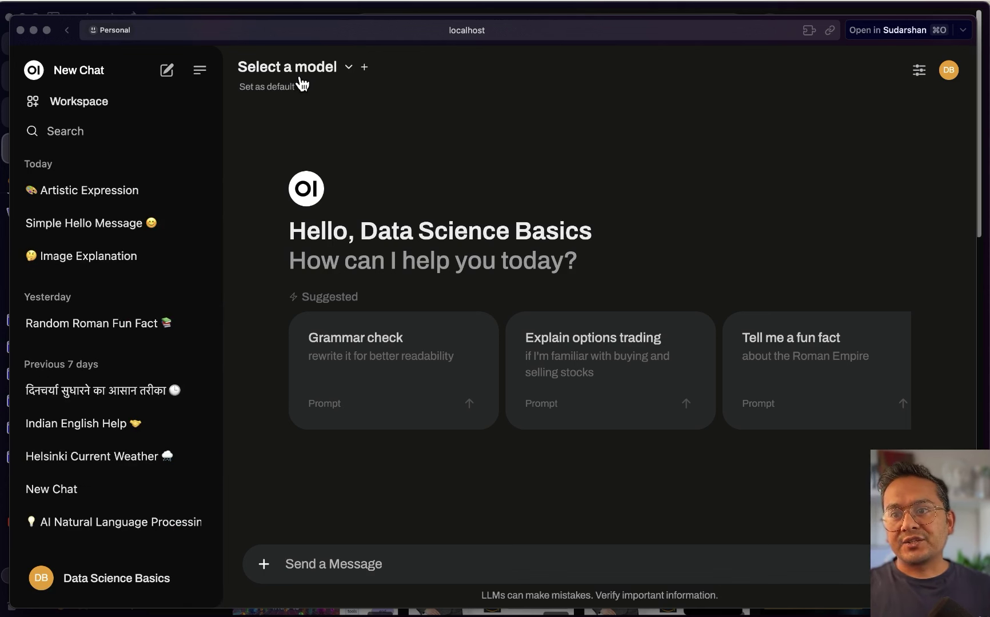
click(327, 71)
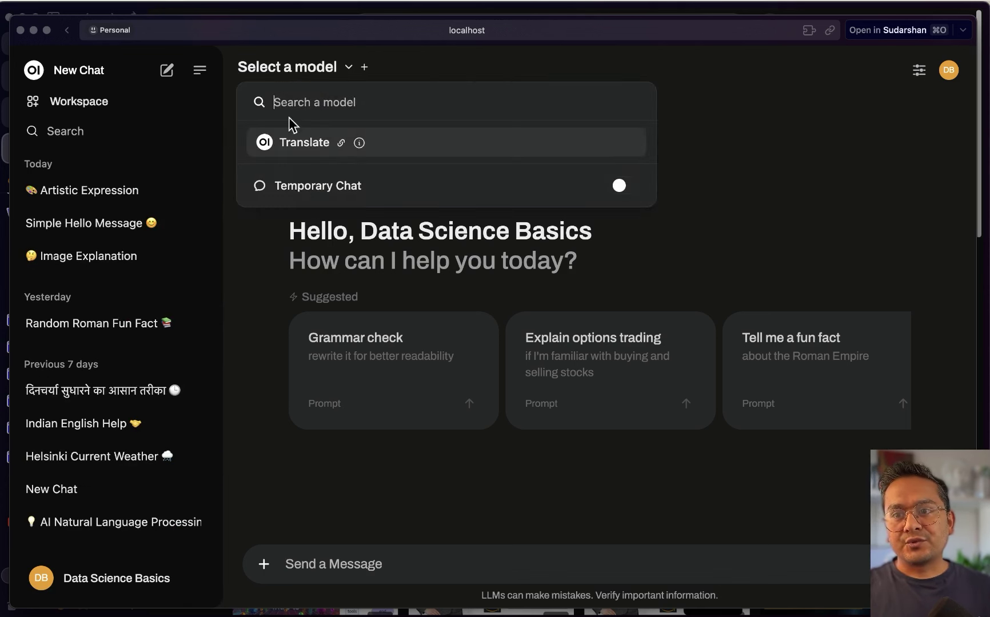
click(315, 146)
click(406, 553)
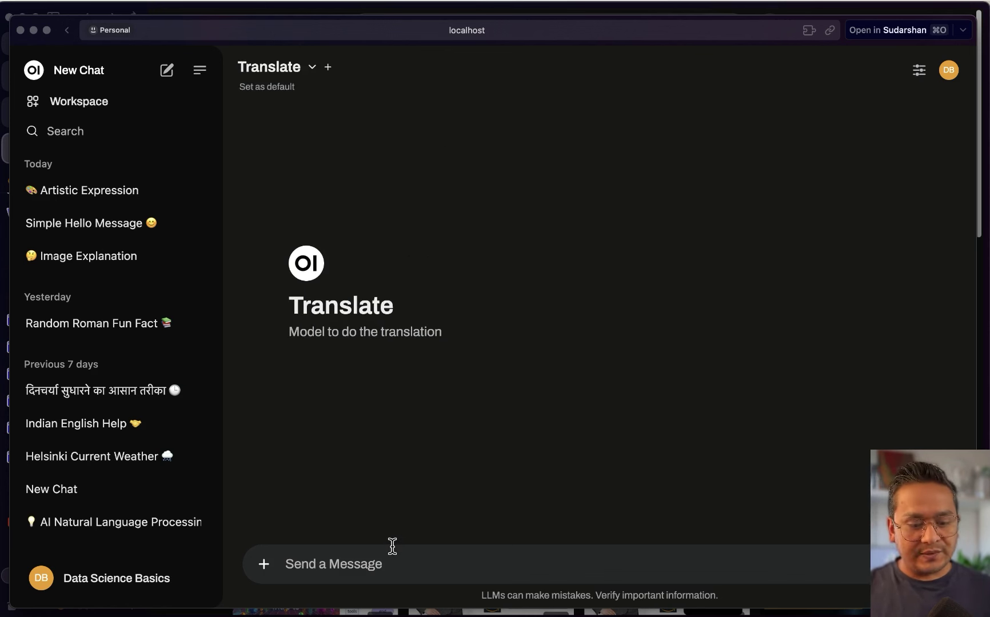
text(hi)
key(Return)
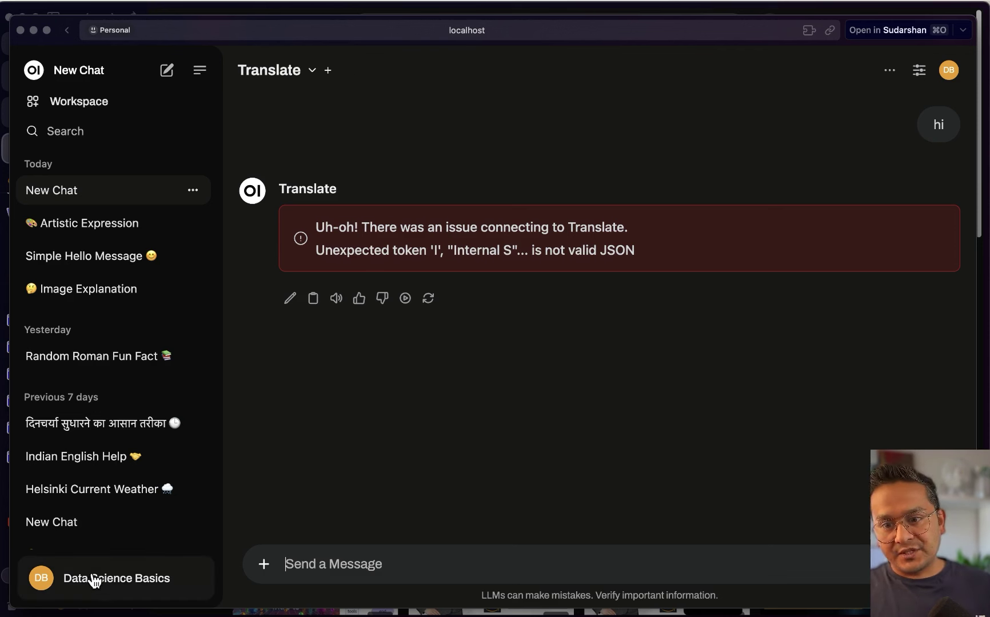
- Open Admin Panel > Settings > Connections and select the Groq API URL
click(126, 587)
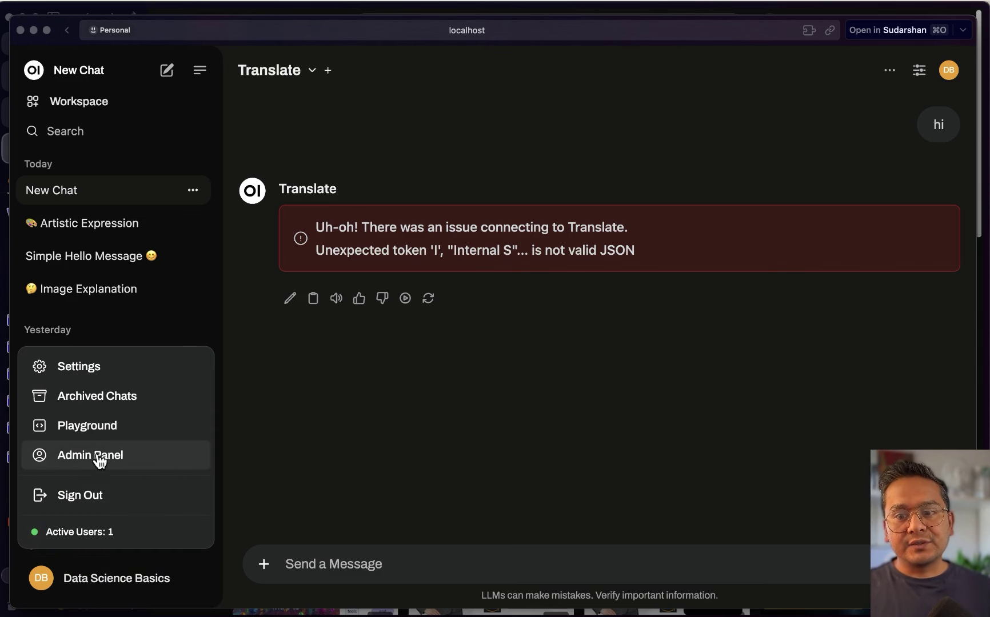
click(116, 462)
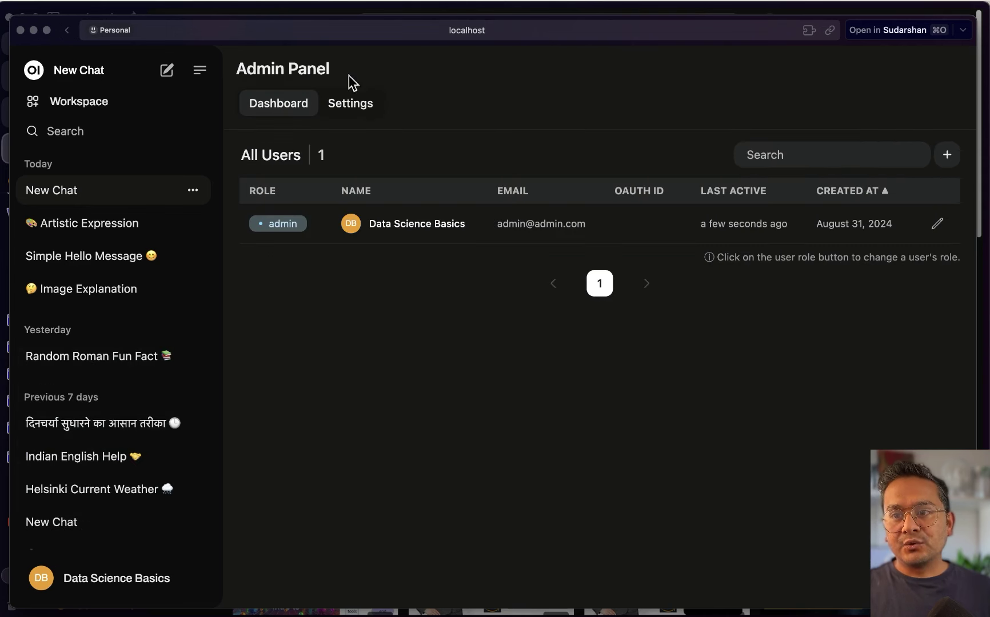
click(347, 114)
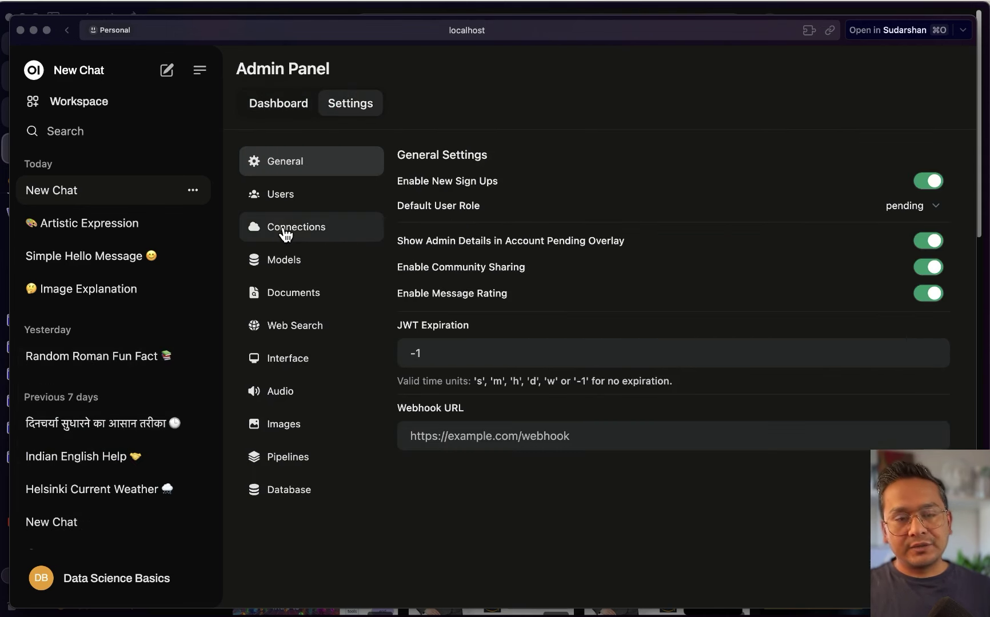
click(284, 230)
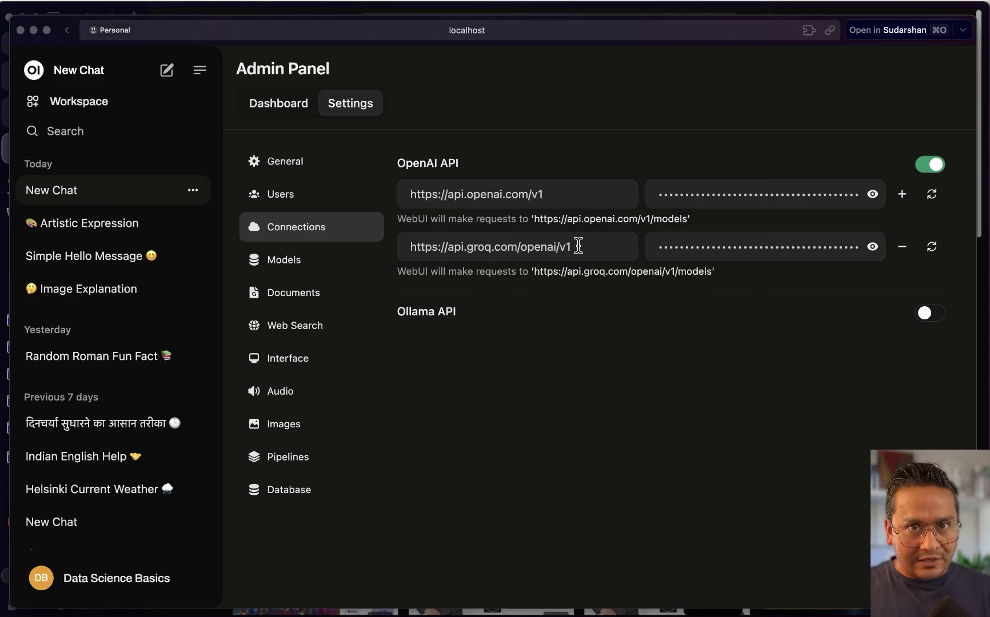
drag(606, 246, 403, 245)
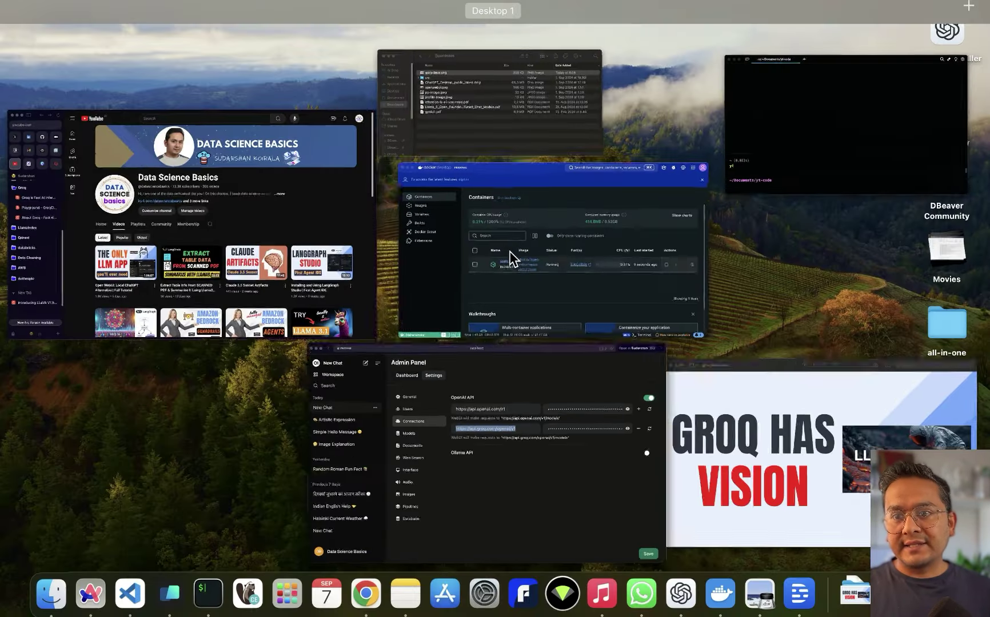
key(ctrl+Up)
- From the GroqCloud Playground, open the documentation's Vision page
click(202, 271)
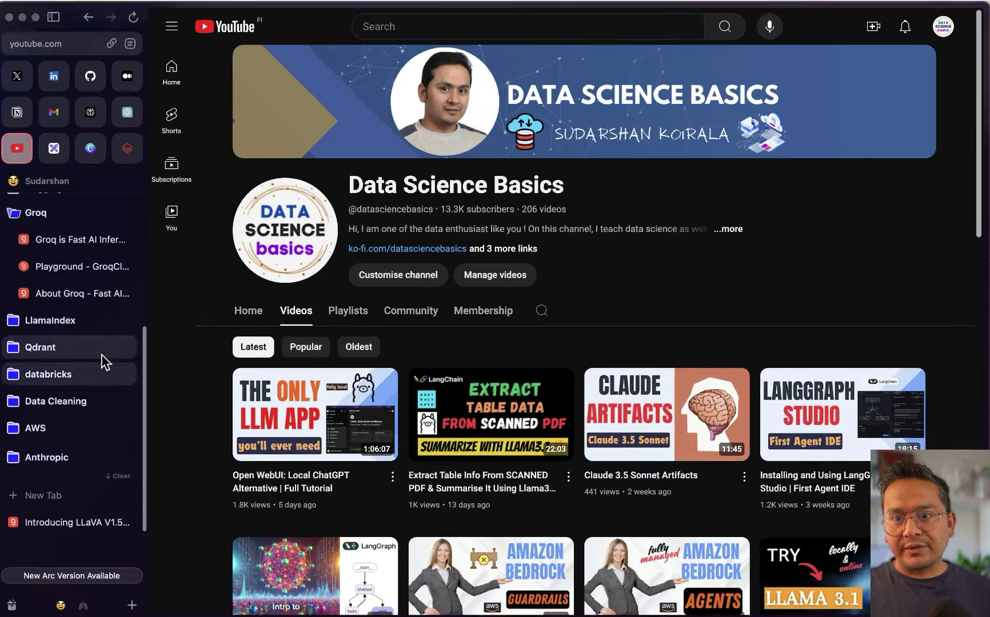
click(67, 268)
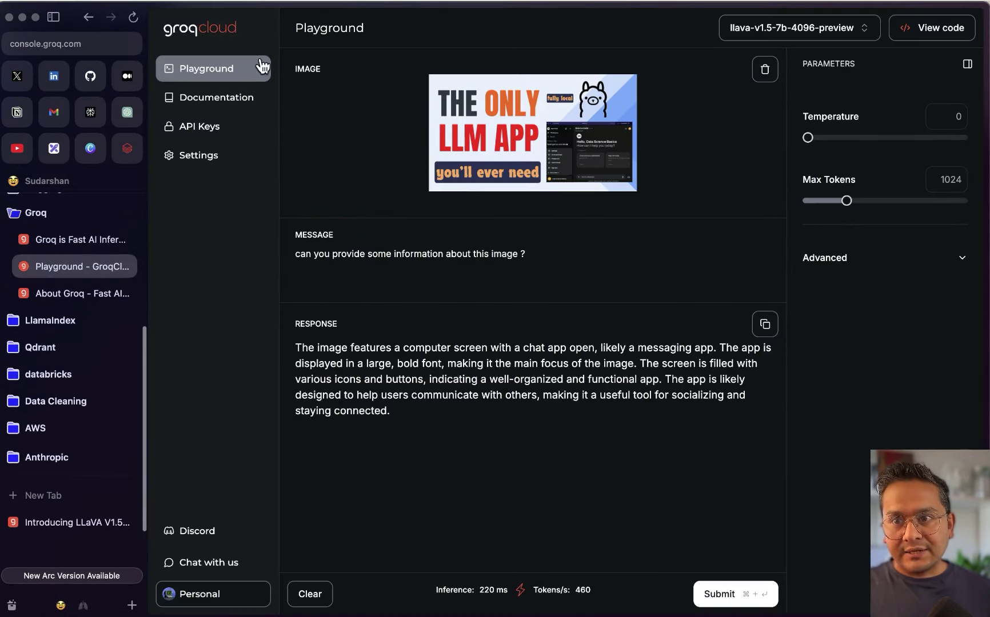
click(195, 103)
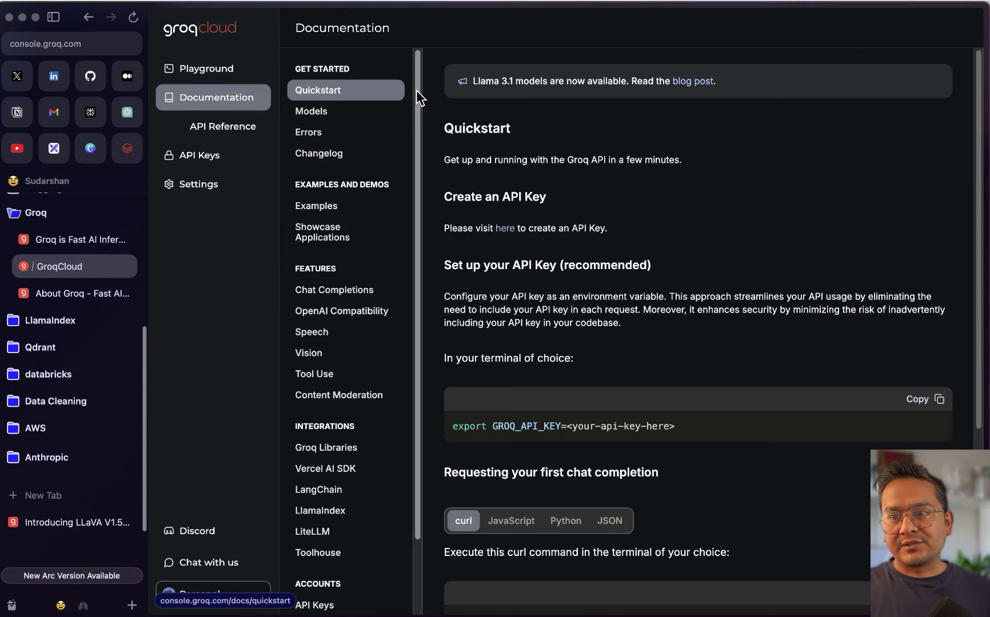
scroll(505, 257, down, 1)
scroll(504, 257, down, 2)
scroll(336, 183, down, 2)
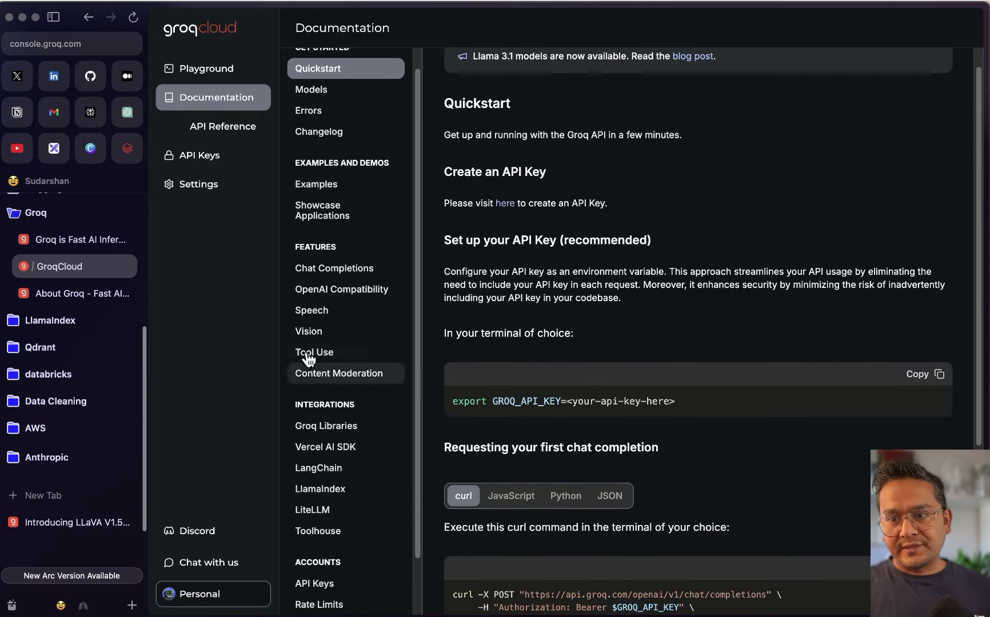
click(310, 333)
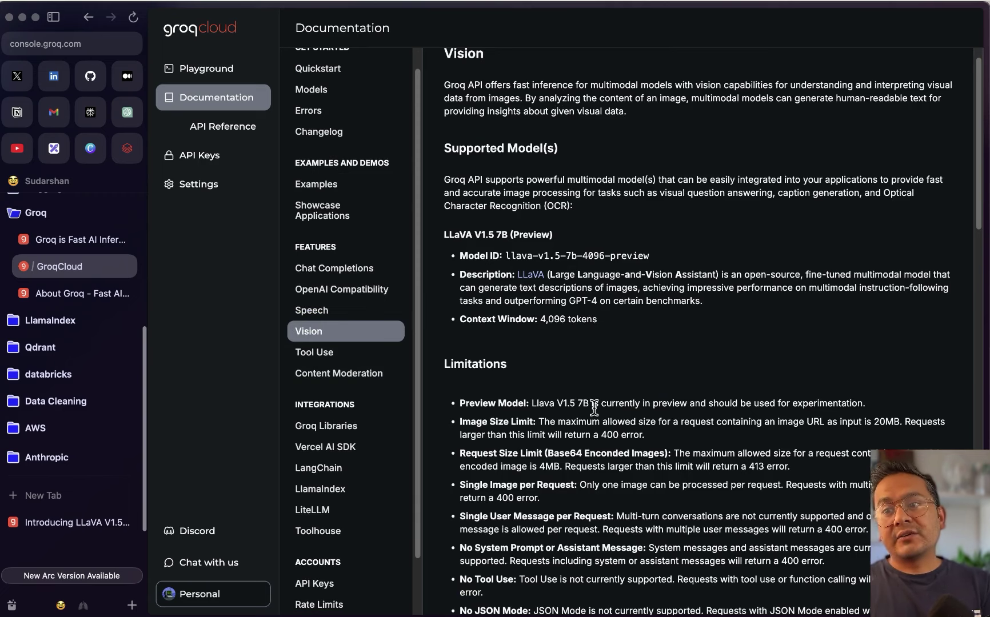
scroll(594, 407, down, 10)
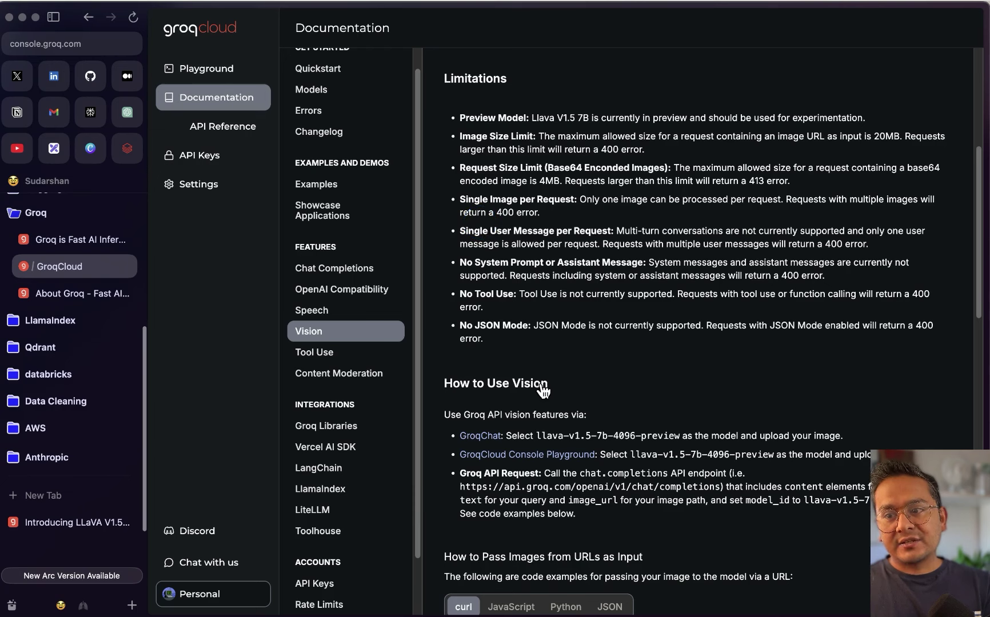
scroll(541, 388, down, 1)
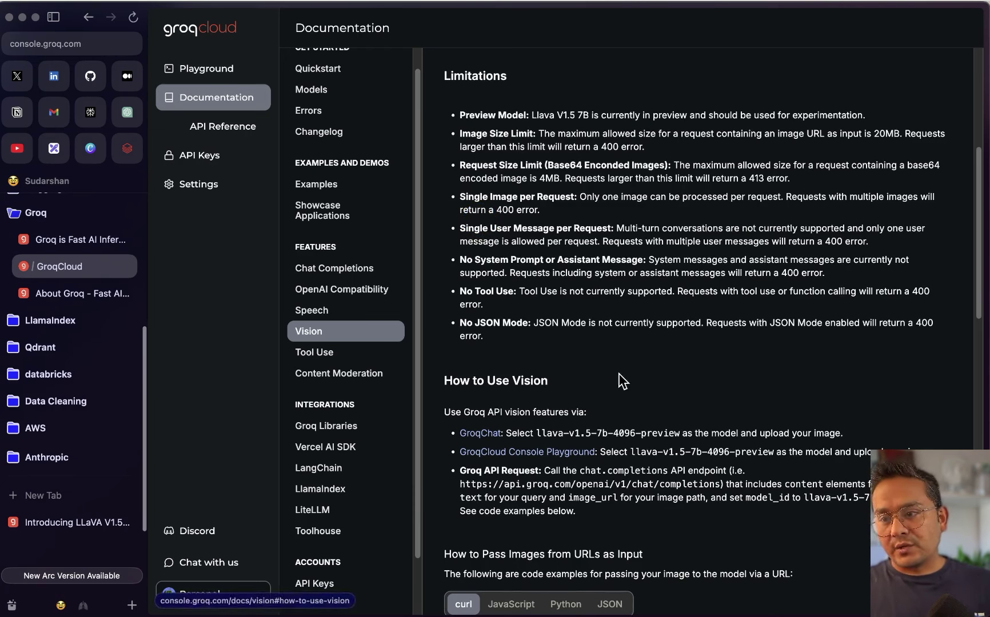
scroll(612, 337, up, 9)
scroll(592, 340, down, 20)
scroll(585, 342, down, 3)
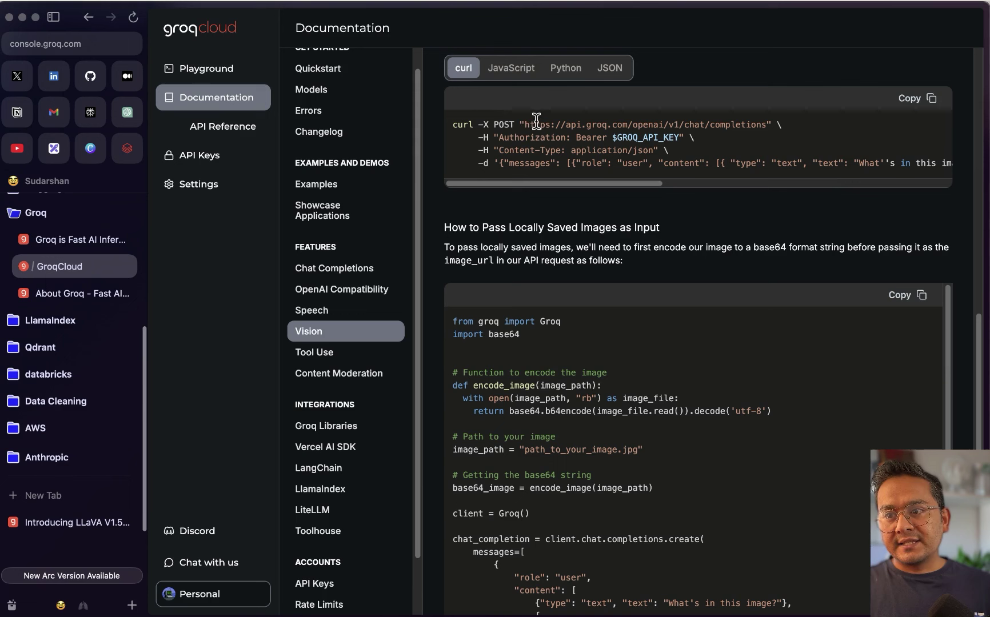
drag(526, 124, 680, 125)
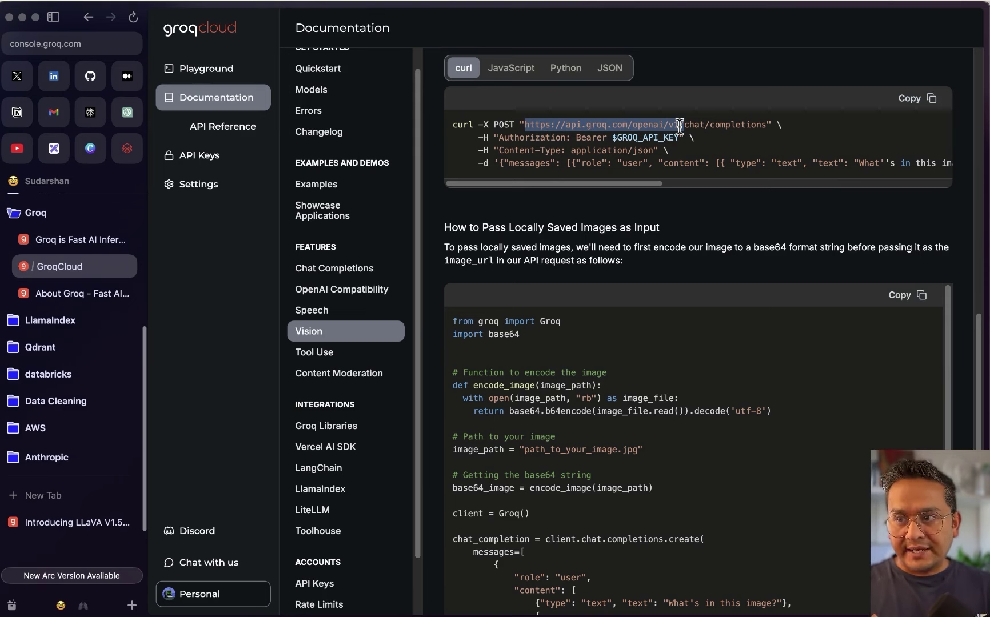
key(ctrl+Up)
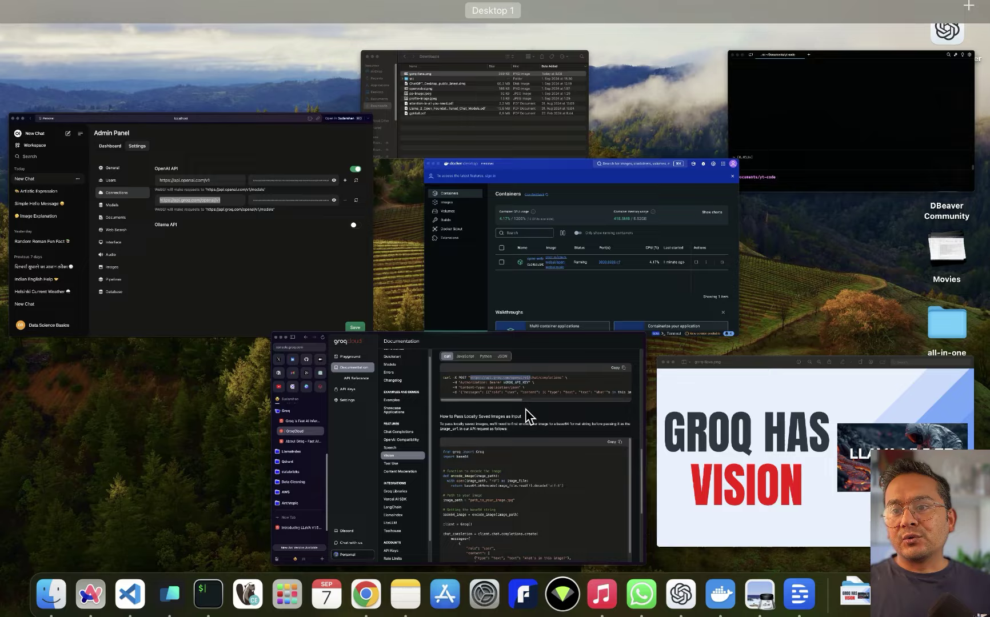
click(189, 261)
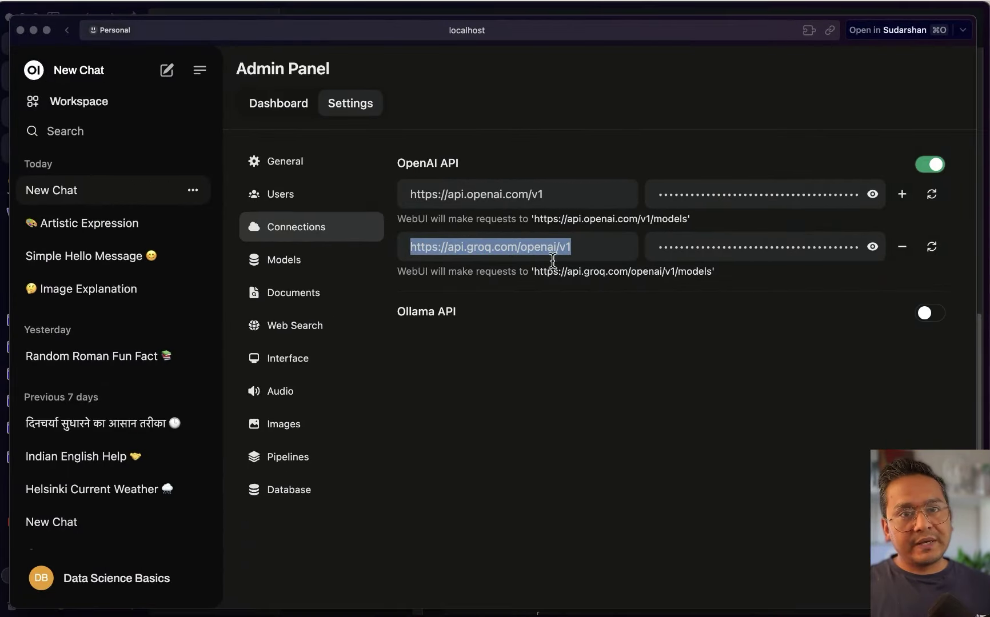
drag(588, 246, 380, 248)
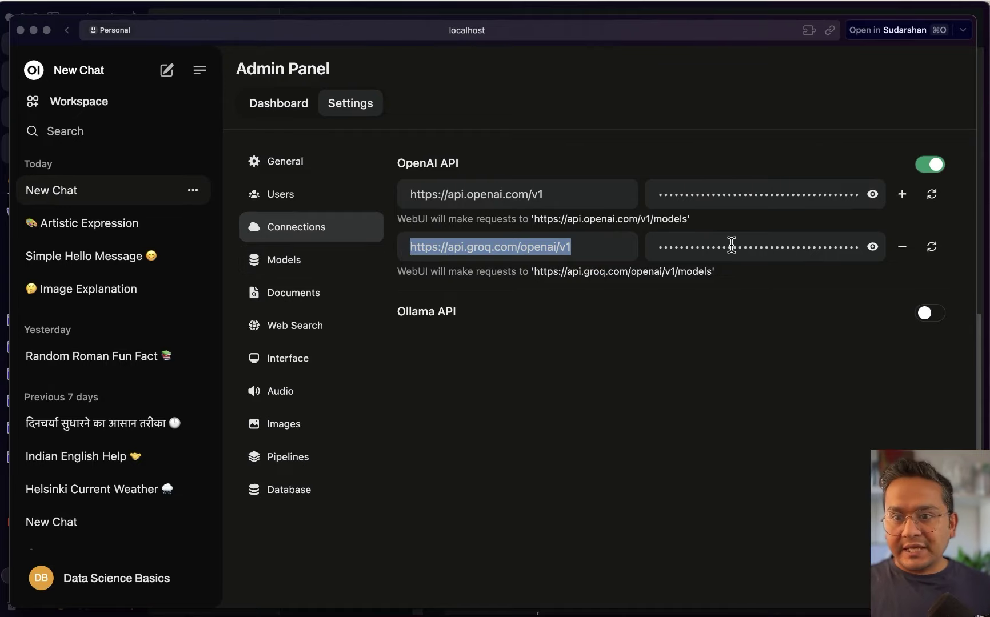
key(ctrl+Up)
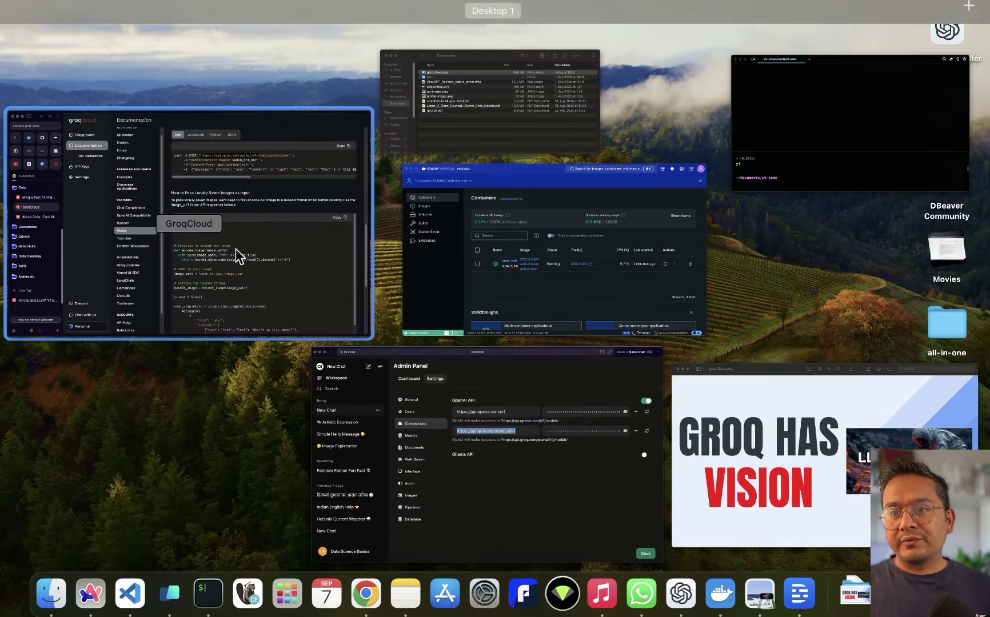
click(236, 257)
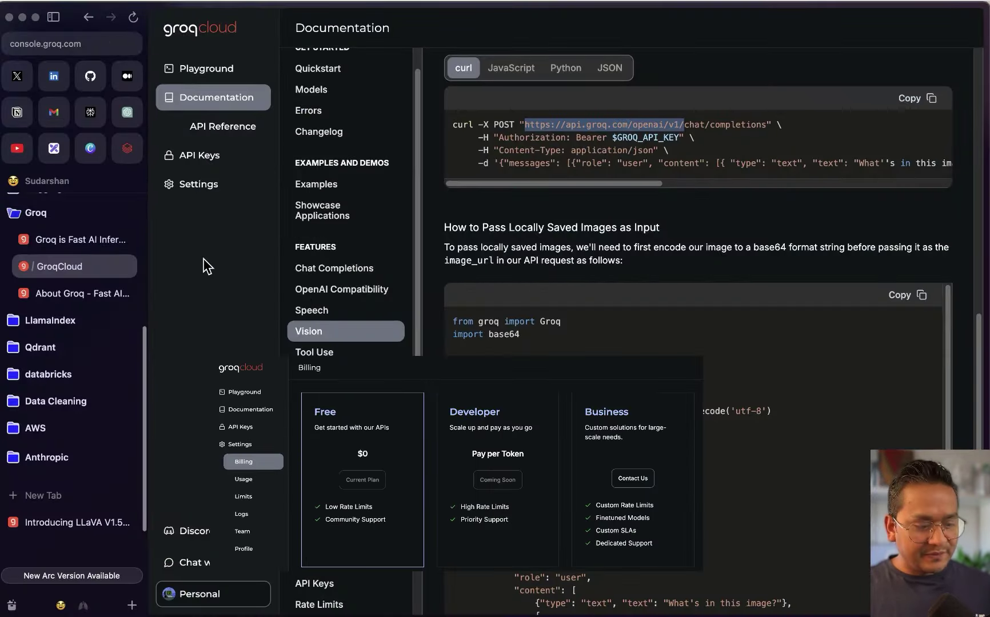
- Create a GroqCloud API key named 'openwebui' and copy its secret value
click(166, 155)
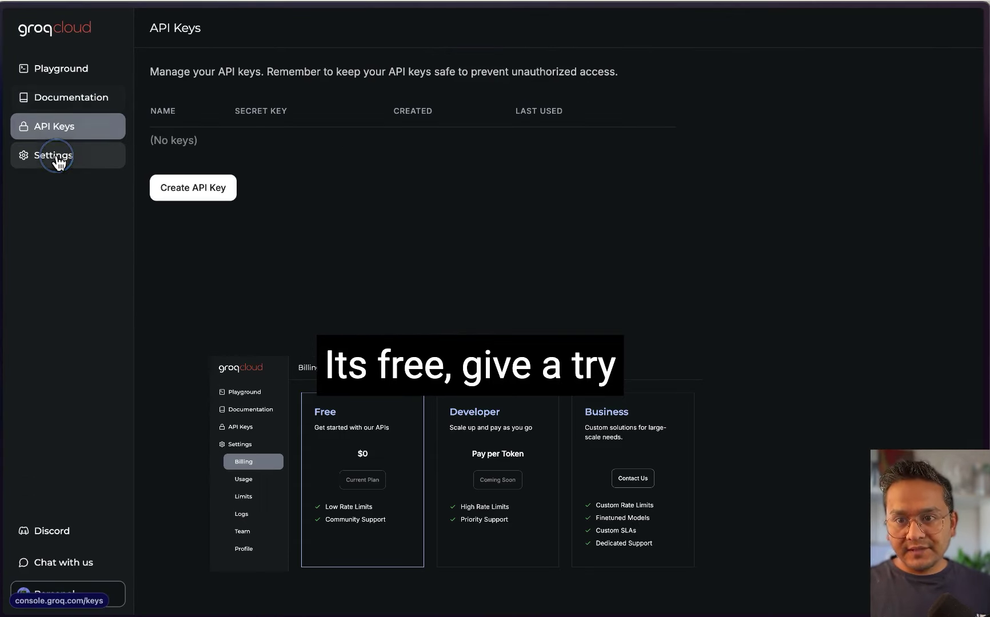
click(181, 191)
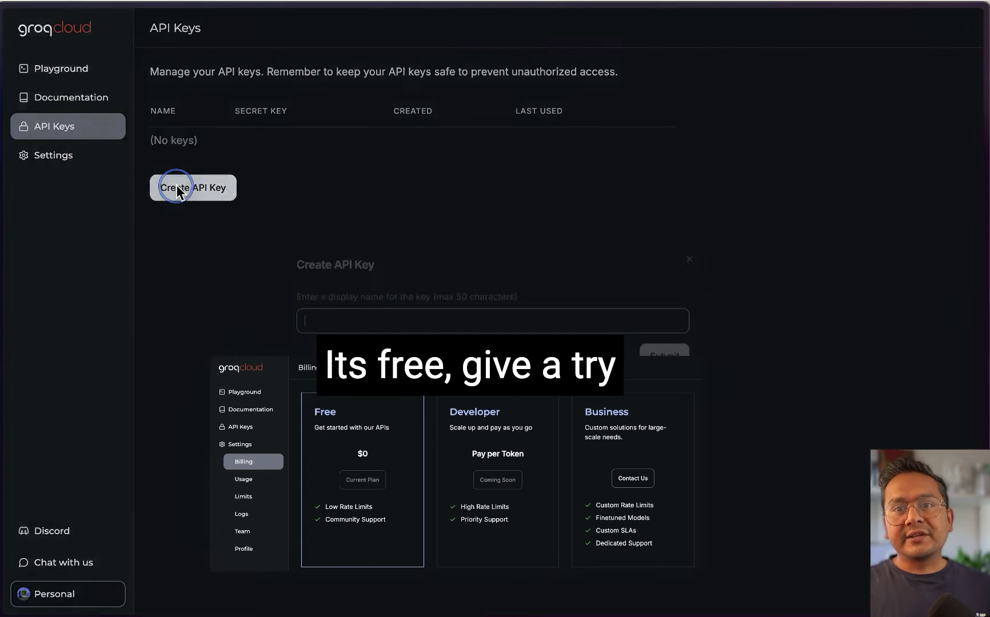
click(485, 322)
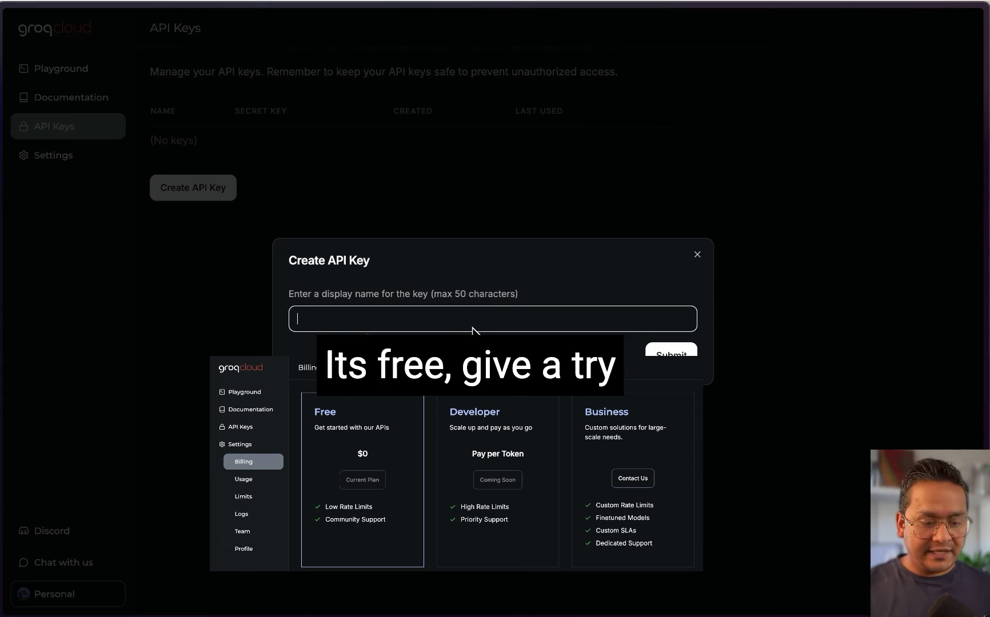
text(open)
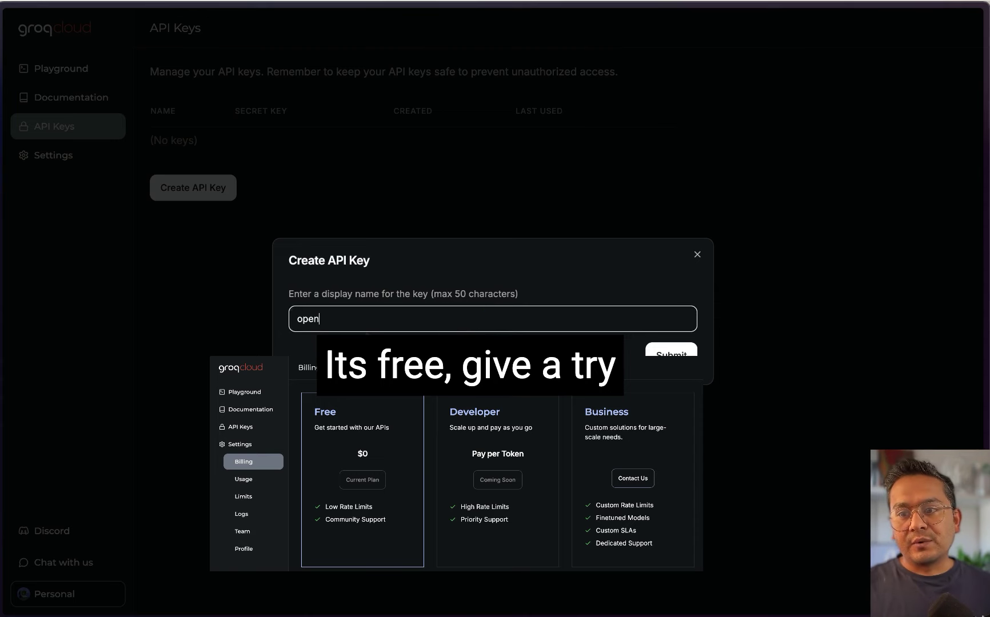
text(webui)
click(672, 350)
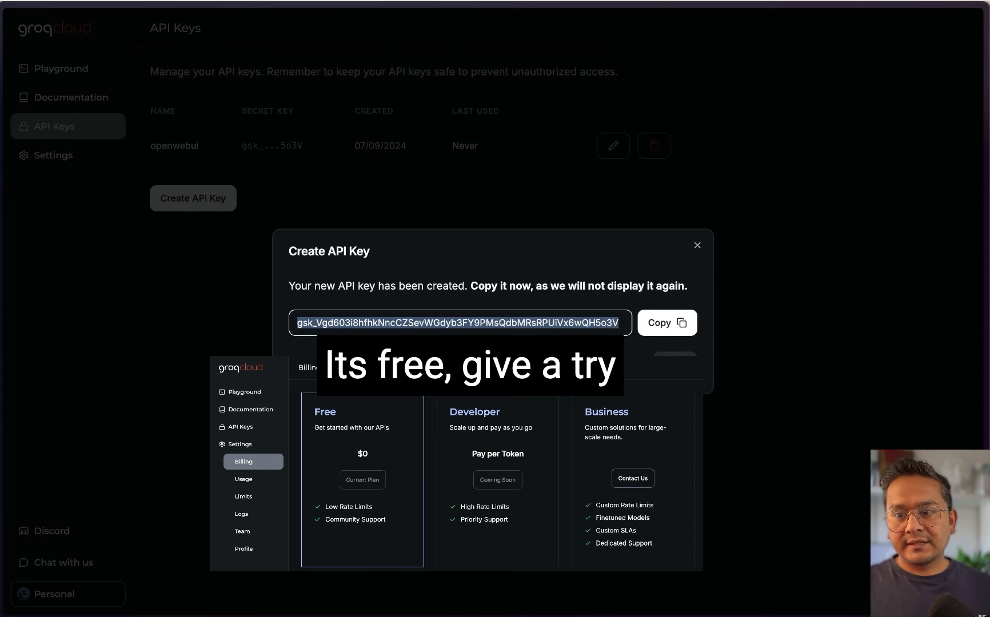
click(663, 323)
- Replace the Groq connection's API key in Open WebUI with the new one, save, and start a new chat
key(ctrl+Up)
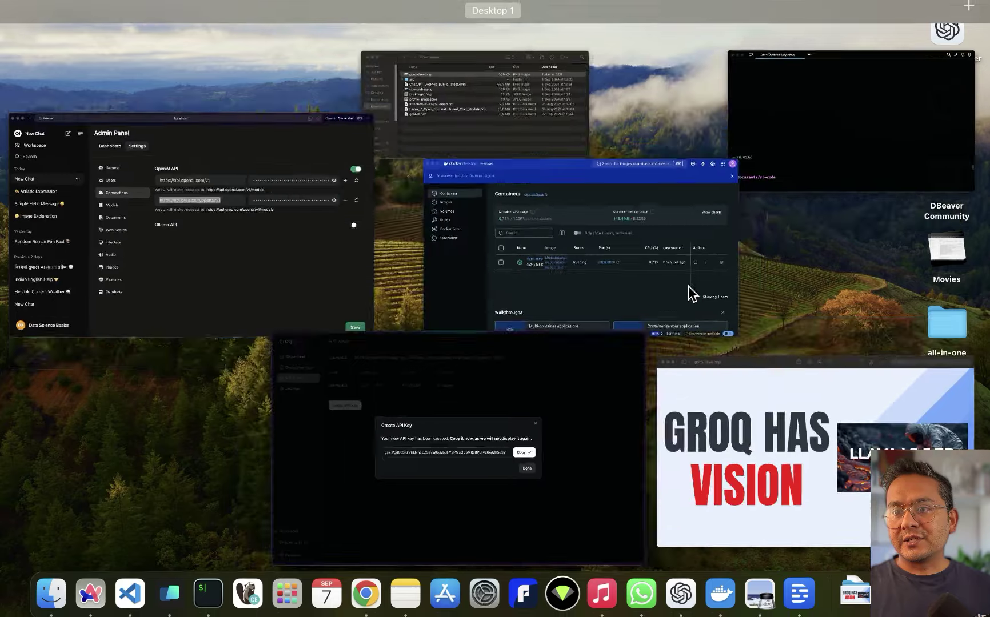
click(232, 246)
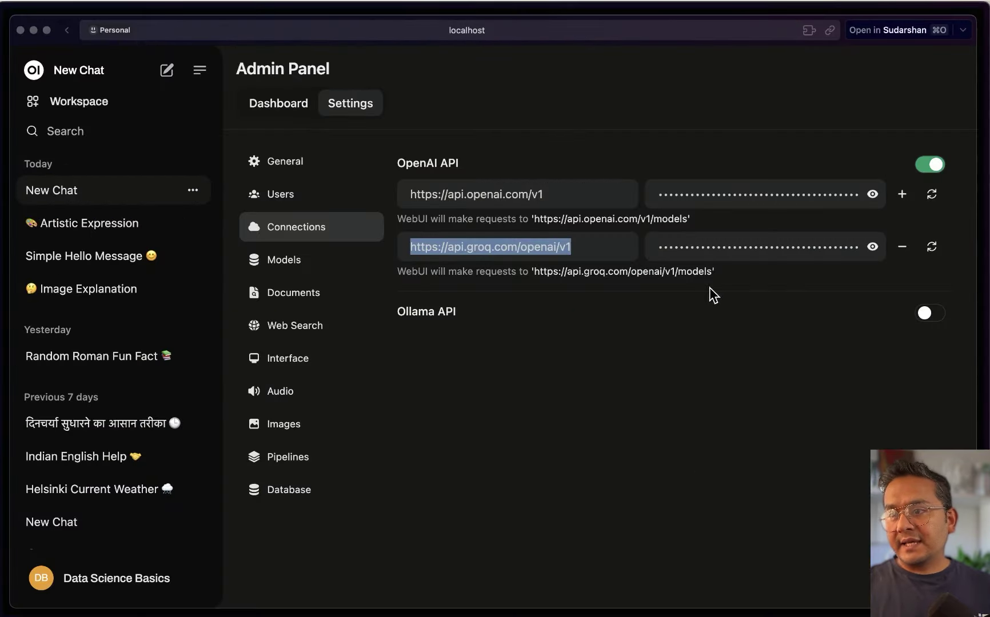
click(746, 248)
key(super+a)
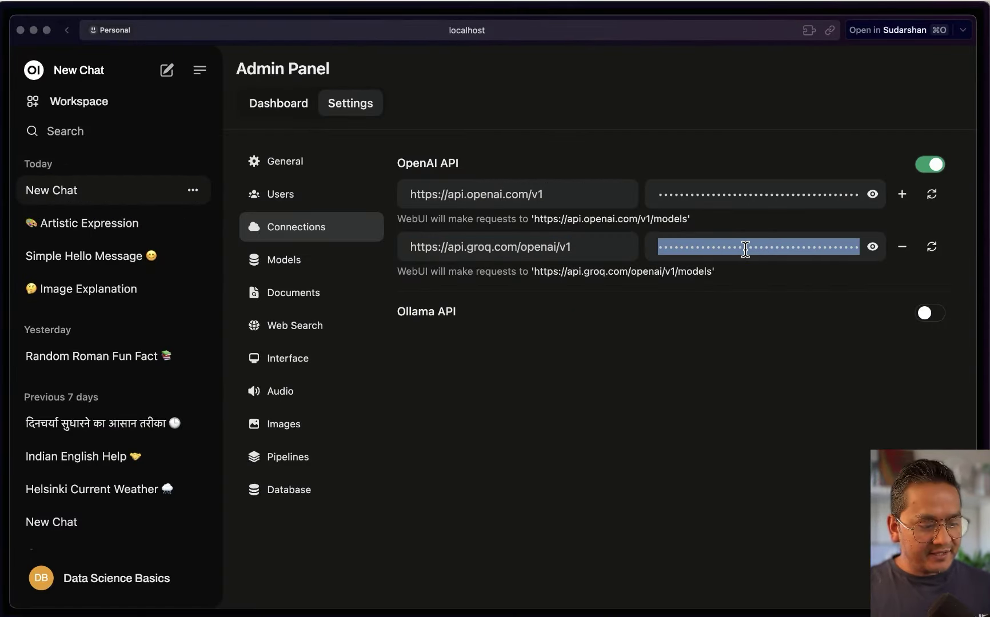
key(super+v)
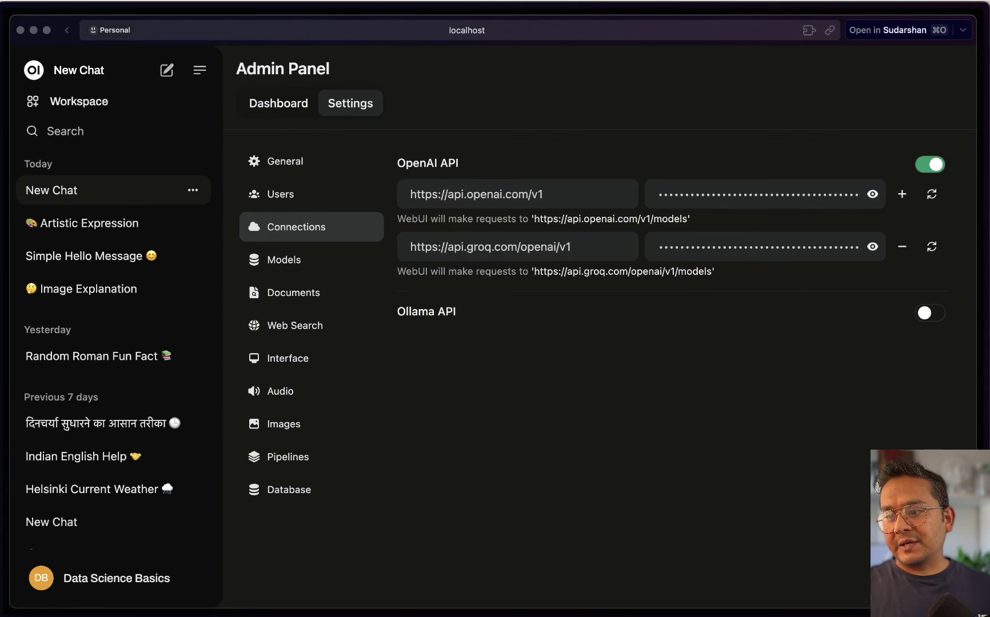
key(Return)
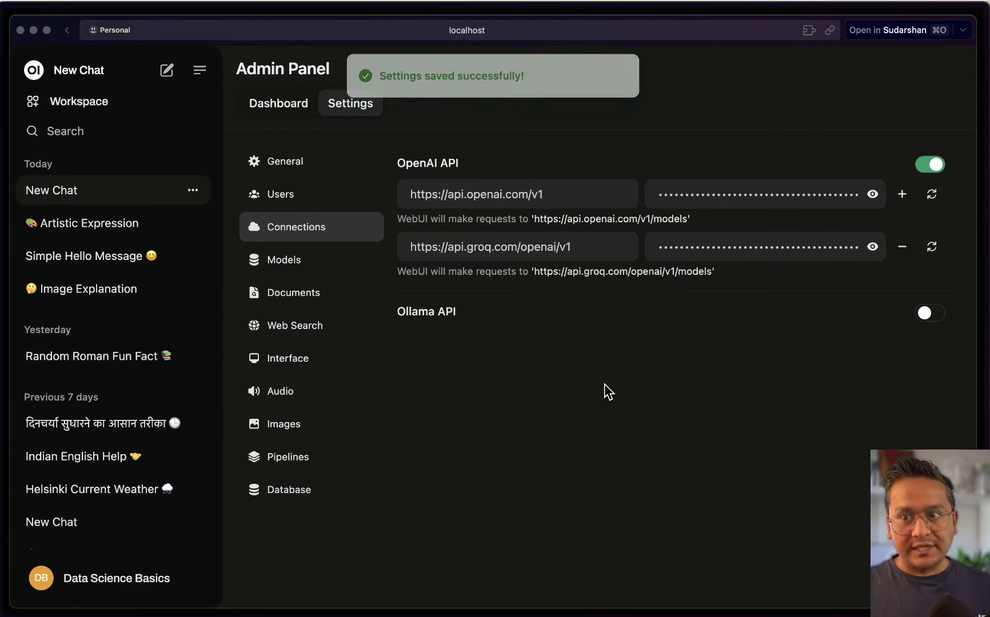
click(166, 70)
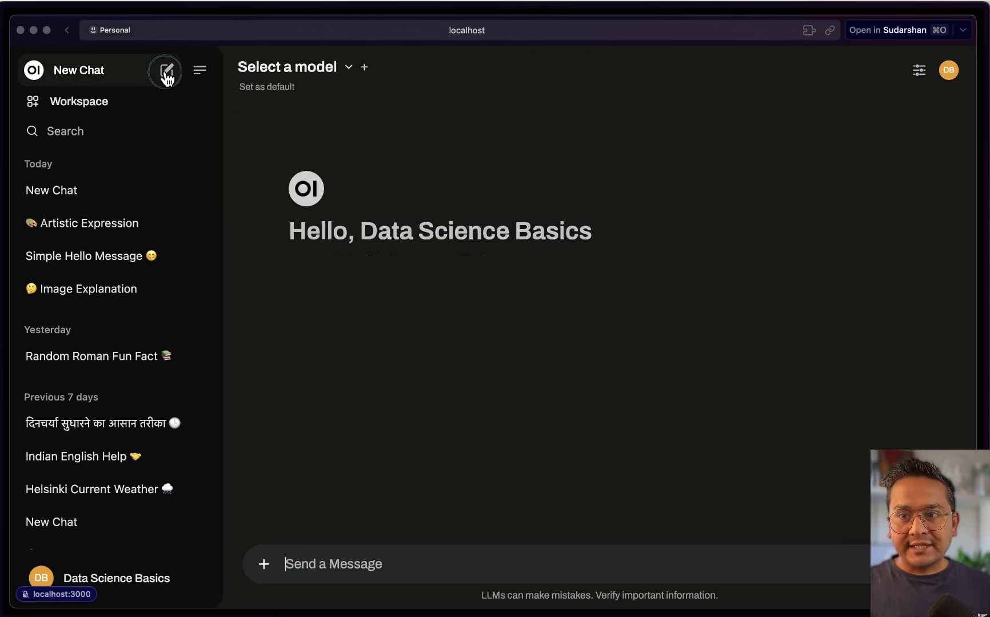
- Select llama3-70b-8192 as the chat model and send it 'hi'
click(314, 73)
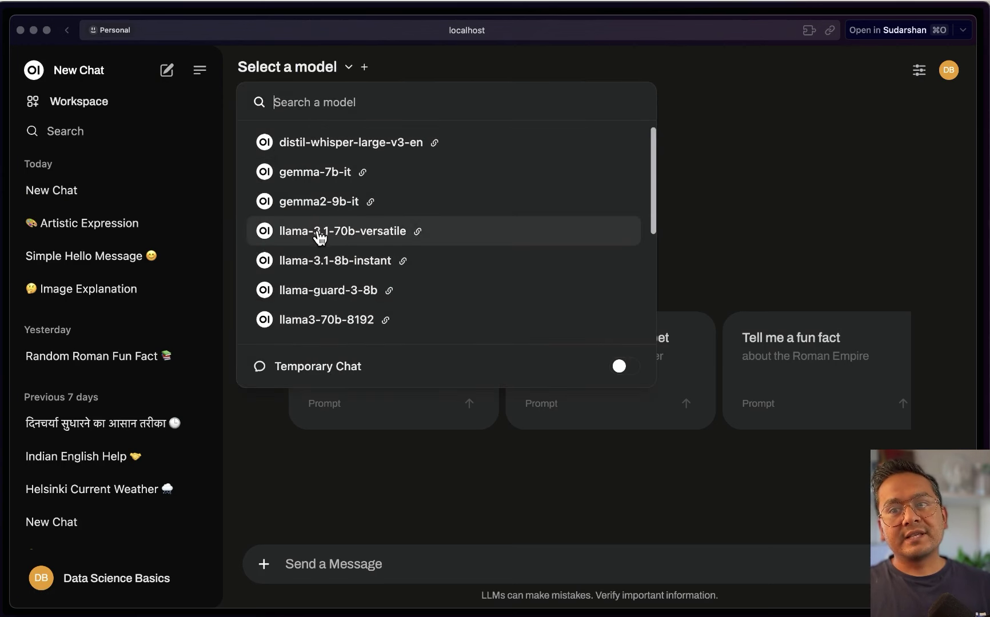
scroll(319, 235, down, 3)
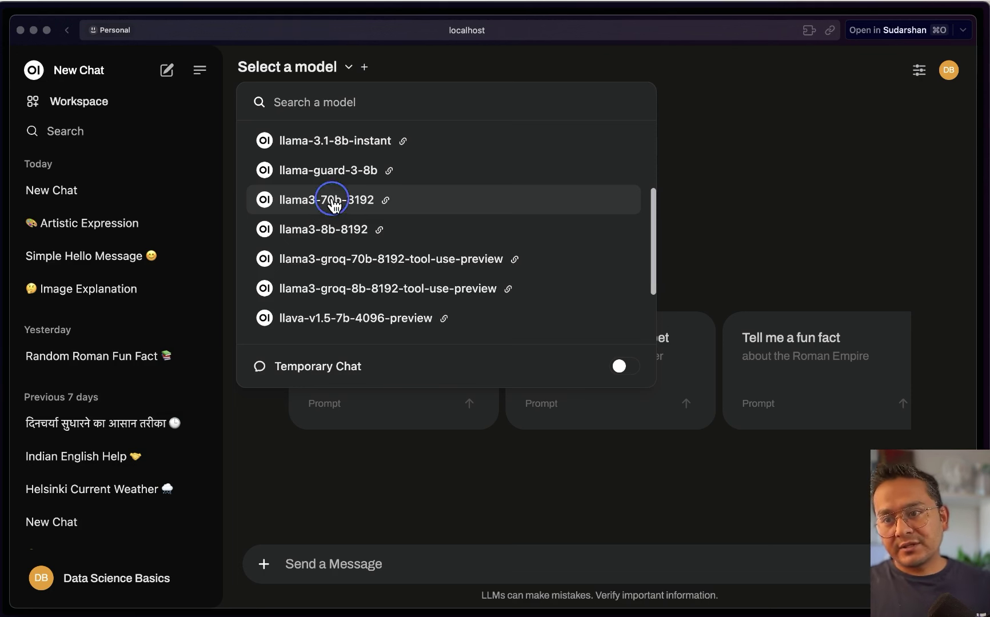
click(319, 207)
click(407, 567)
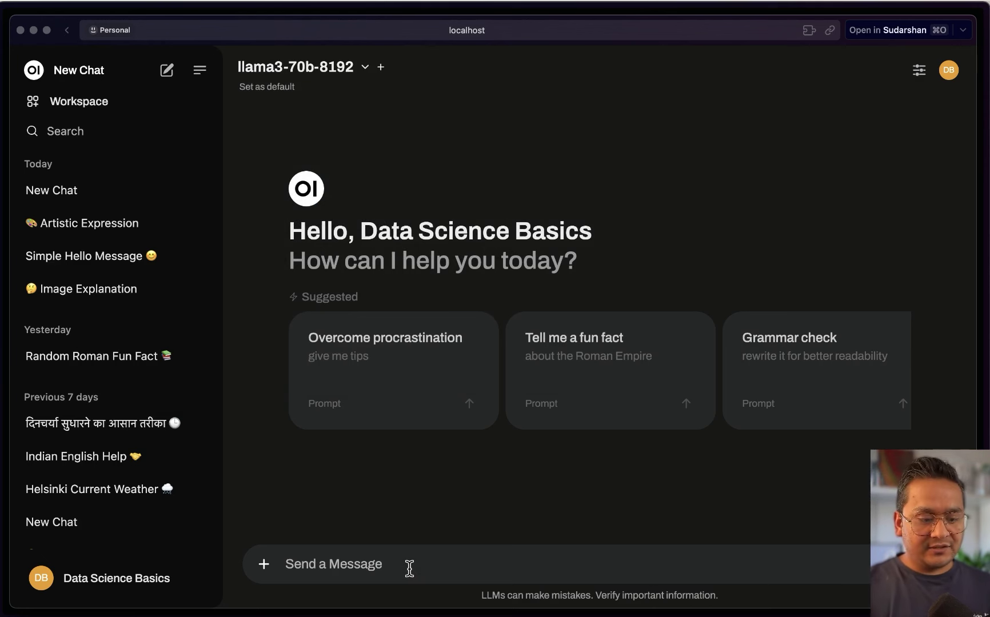
text(hi)
key(Return)
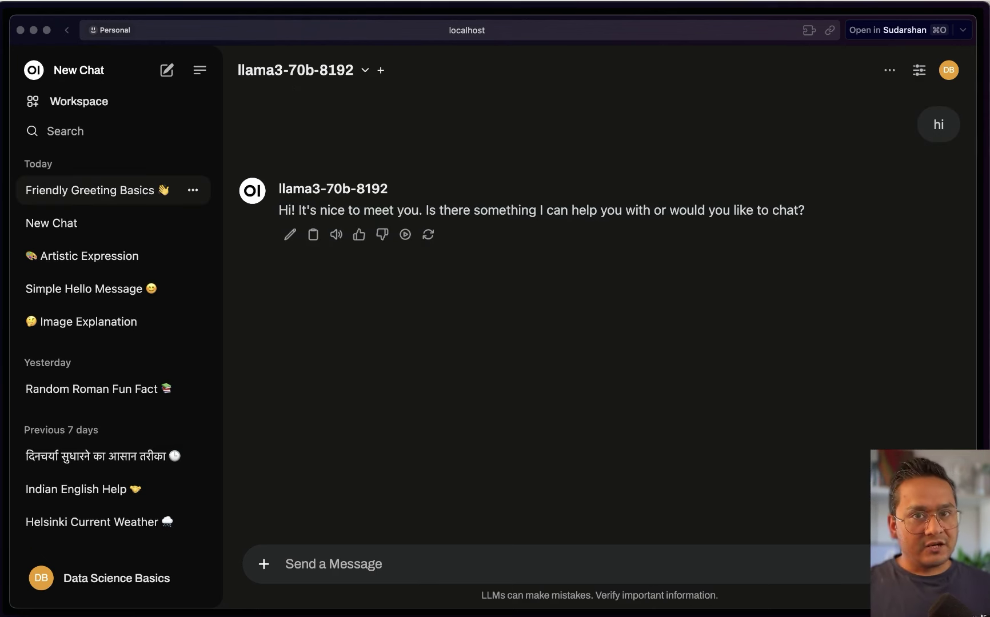
- Send 'can you write me a song in llm' and review the model's reply
text(can you write me)
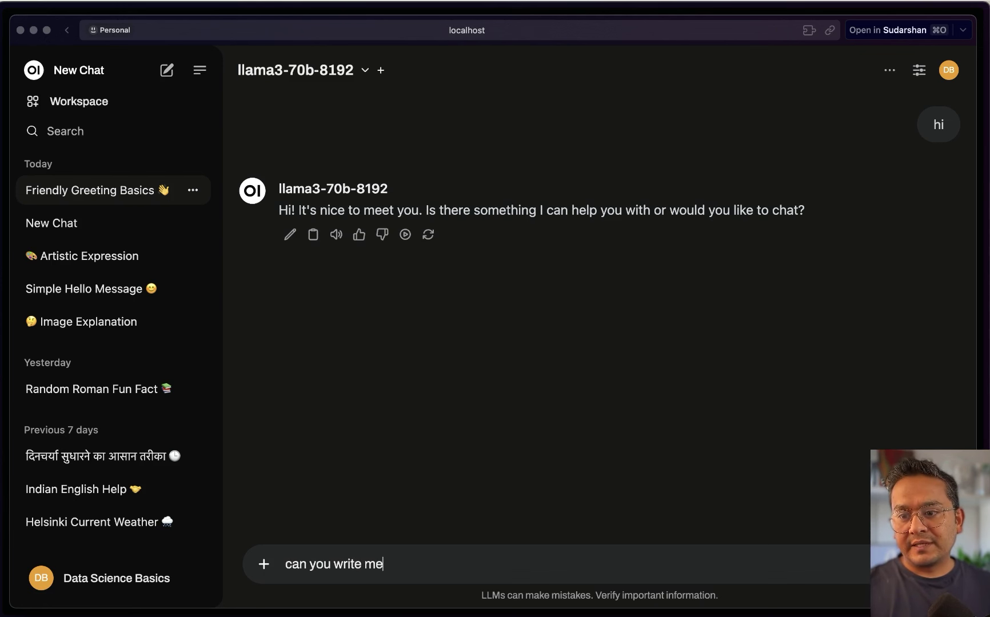
text(in llm)
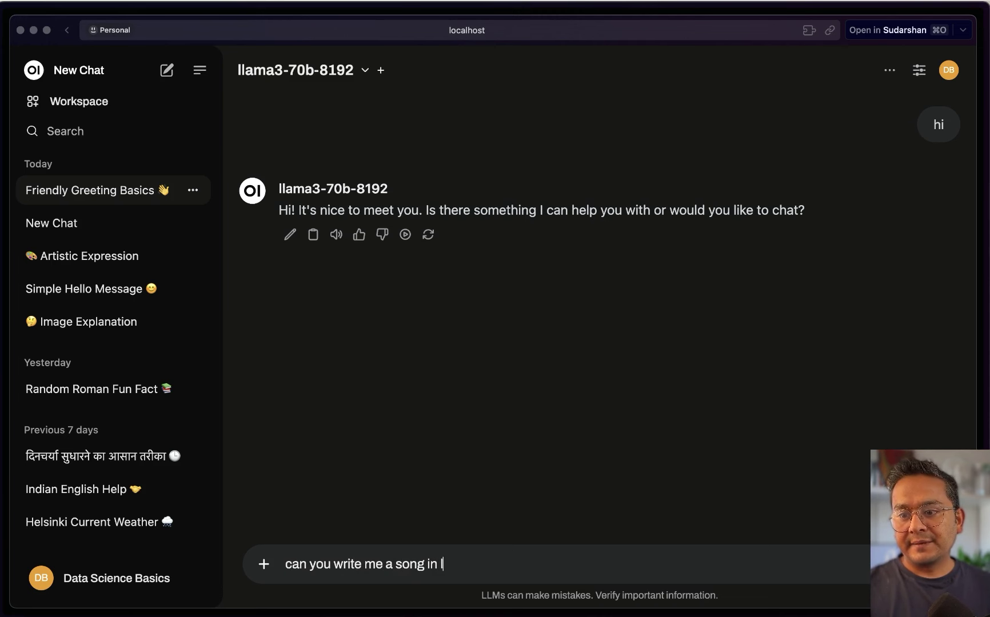
key(Return)
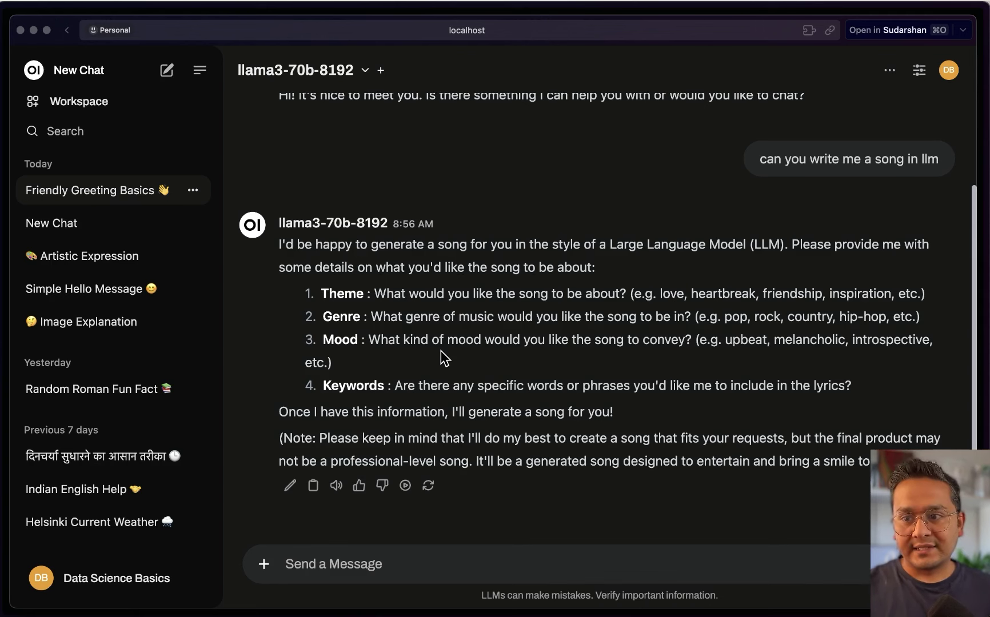
scroll(543, 331, up, 3)
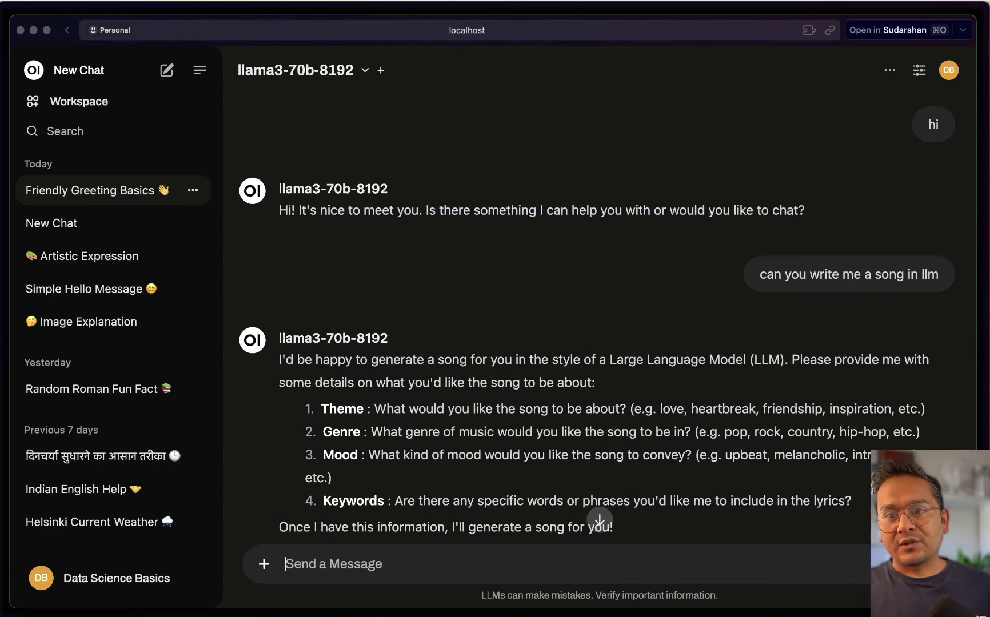
- Open a fresh chat using the llava-v1.5-7b-4096-preview model
click(167, 69)
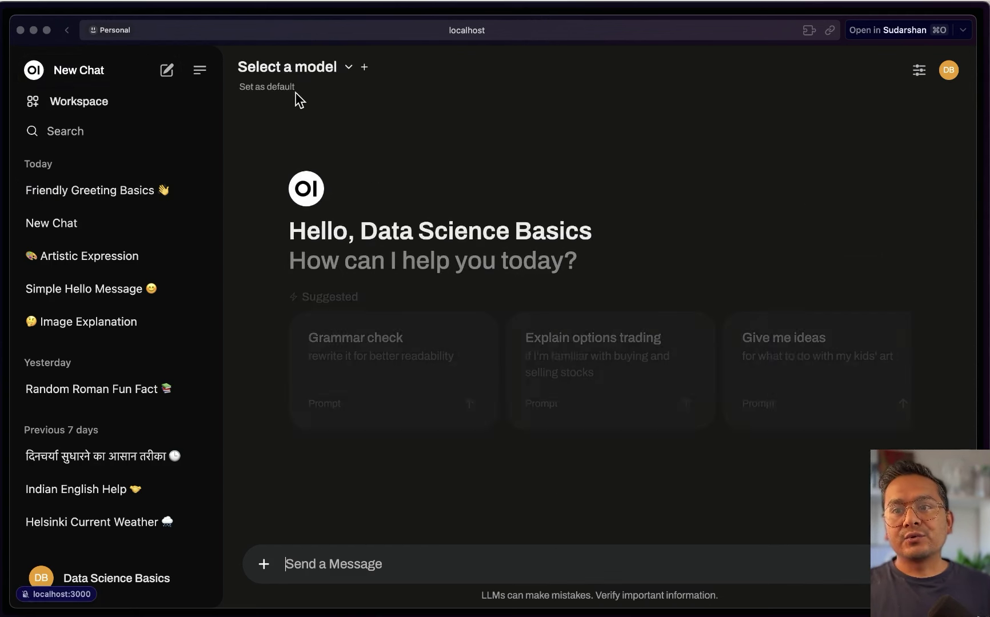
click(309, 66)
scroll(323, 206, down, 5)
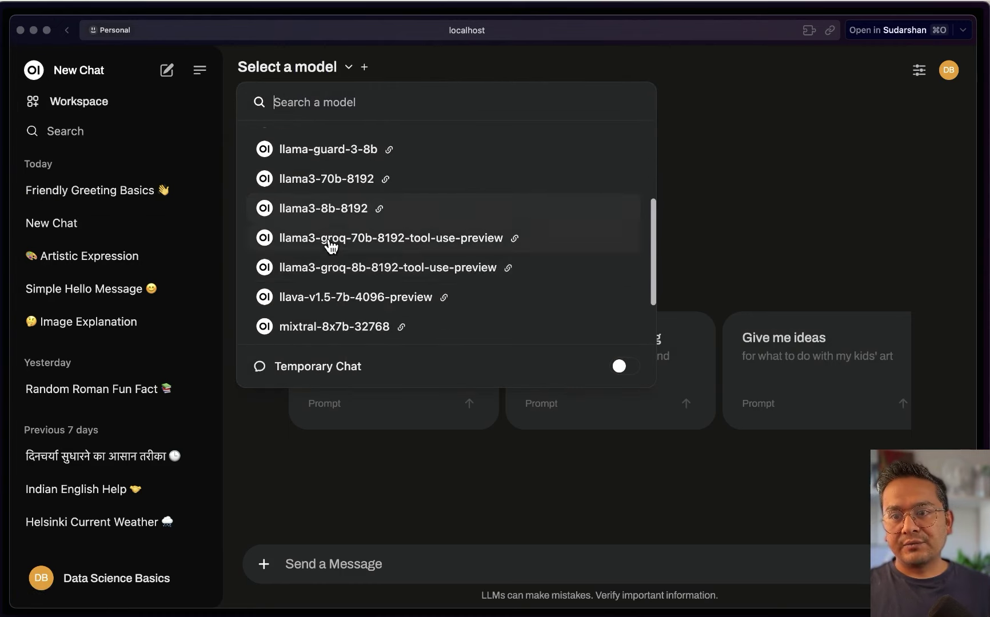
click(343, 298)
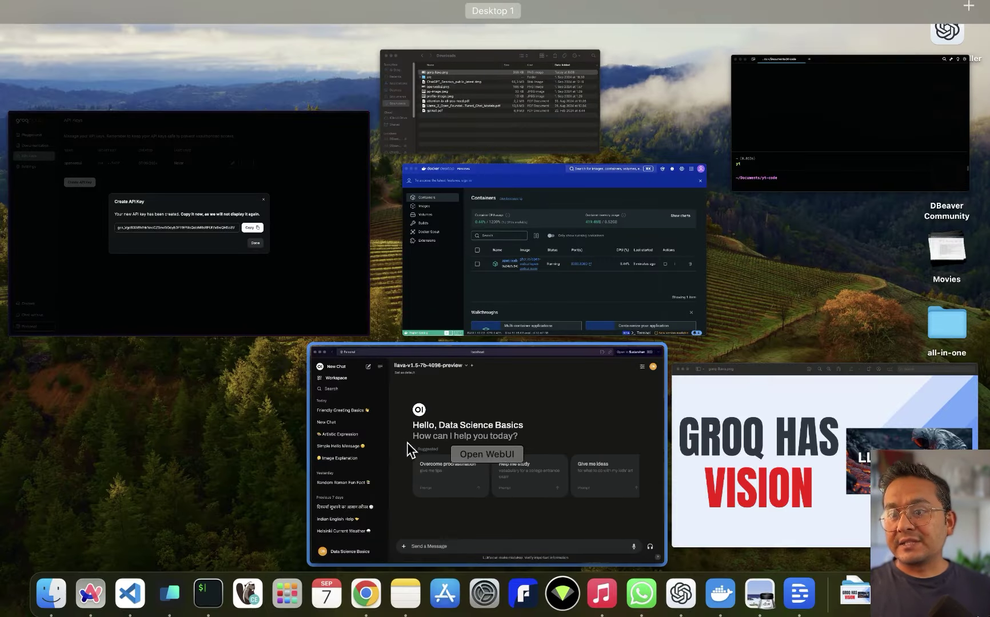
- Return to the Groq browser window, dismiss the API key dialog, and switch to the Groq homepage tab
click(173, 228)
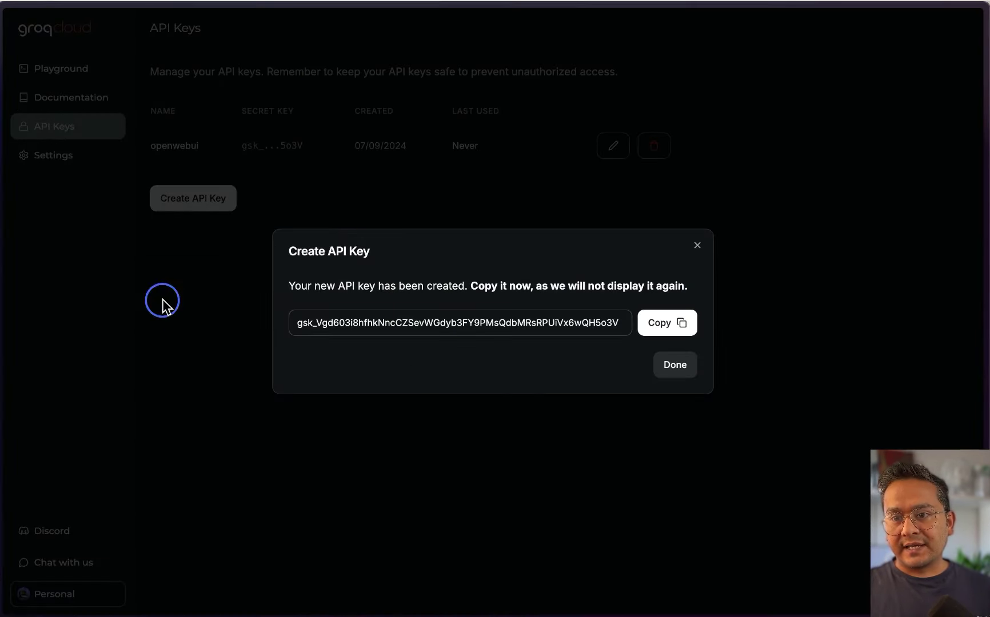
click(686, 373)
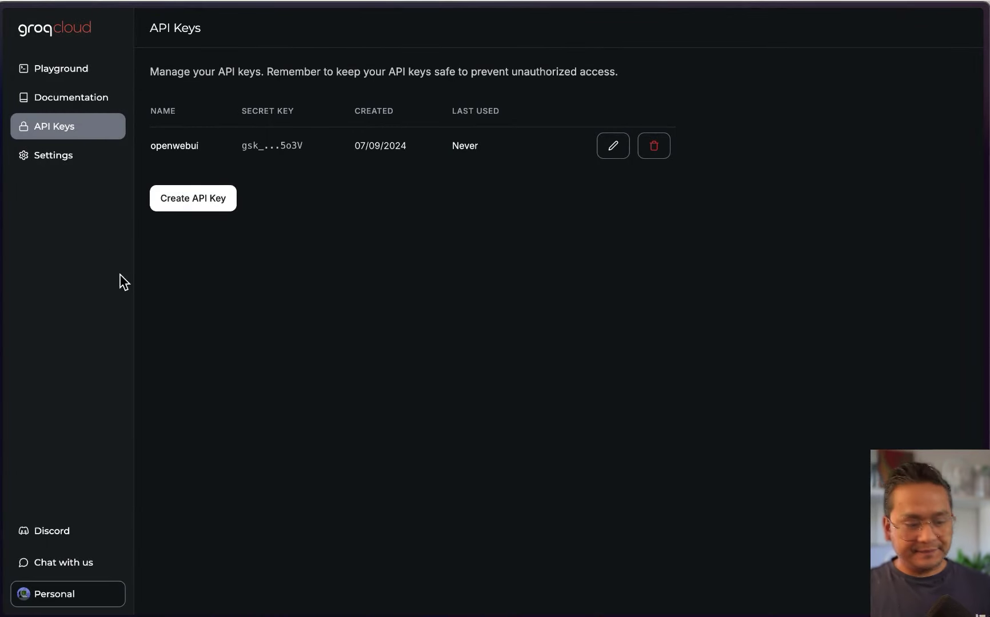
key(super+s)
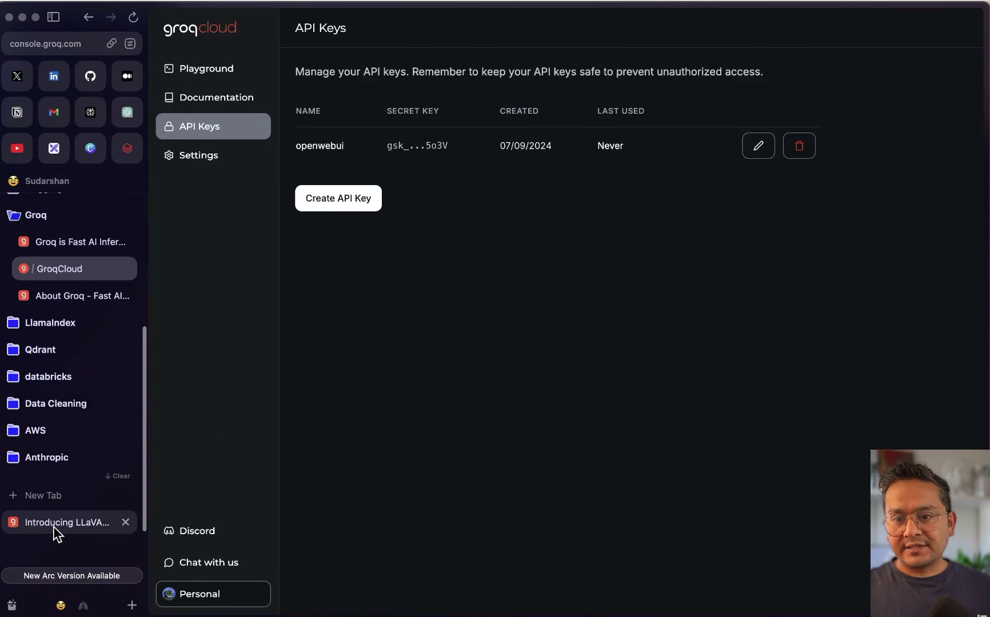
click(80, 238)
- Copy the robot-hand image from the About Groq page and go back to Open WebUI
click(69, 303)
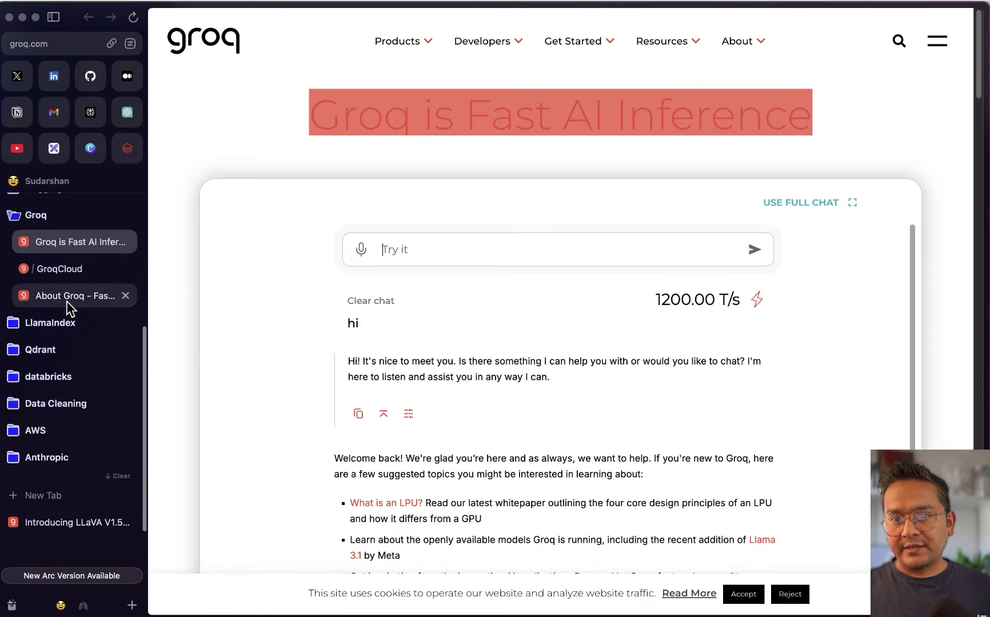
scroll(512, 366, down, 5)
right_click(739, 276)
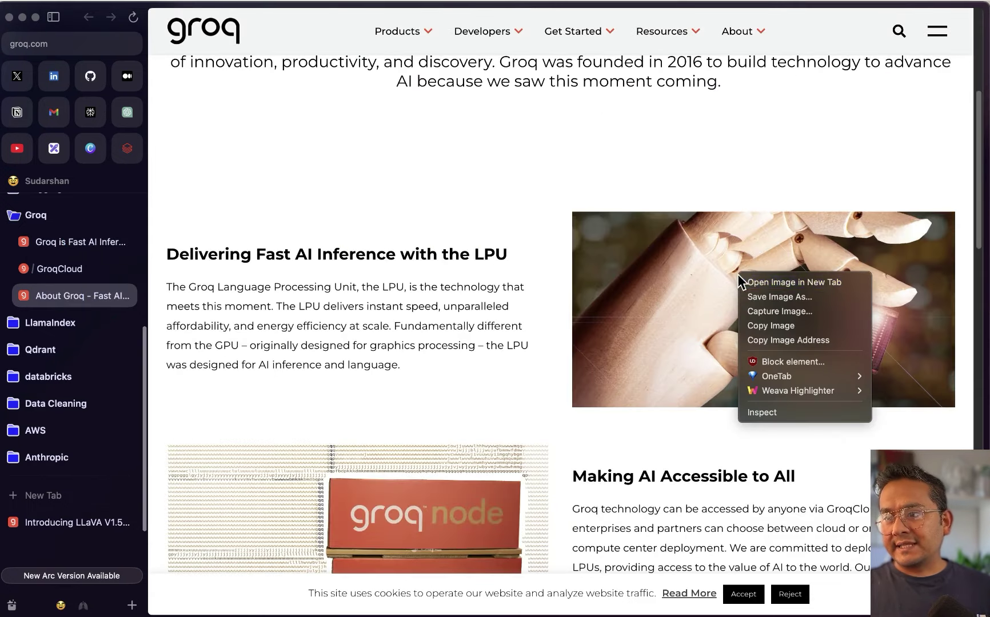
click(773, 326)
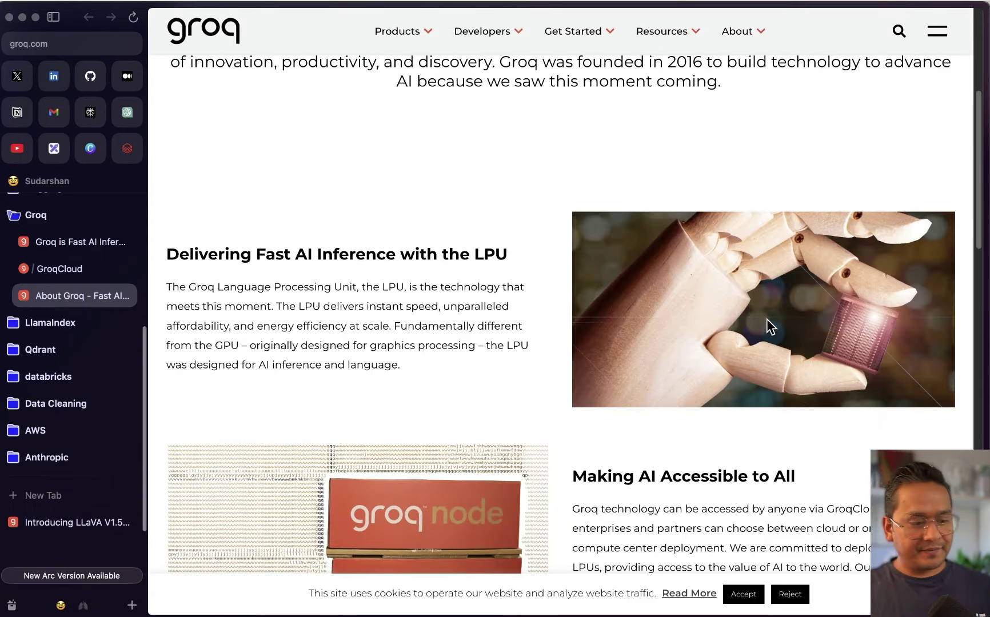
key(ctrl+Up)
click(237, 250)
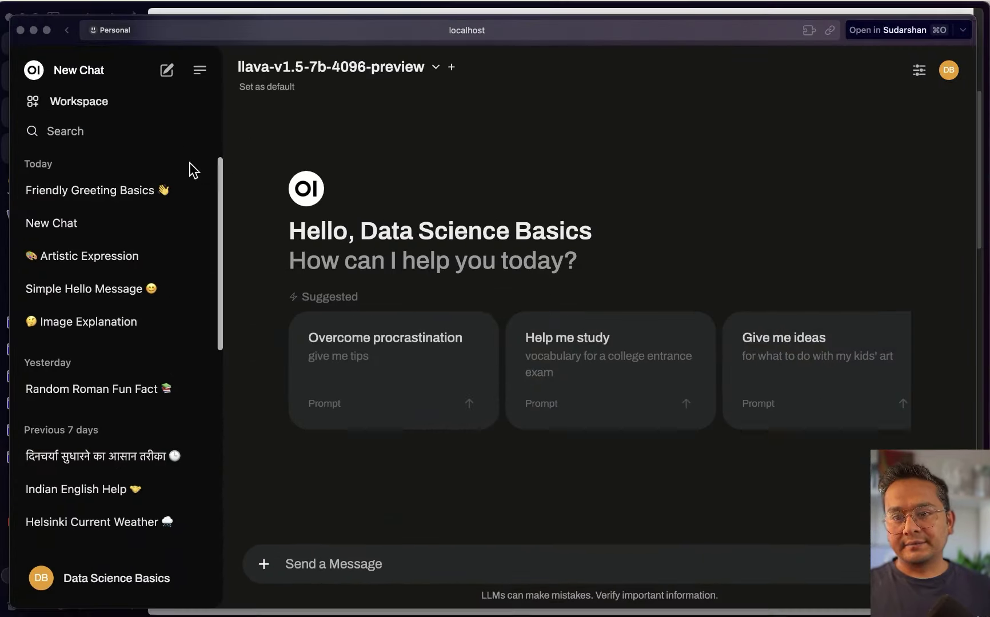
- Paste the copied image with 'can you explain me about this image' and read llava's answer
click(299, 579)
key(super+v)
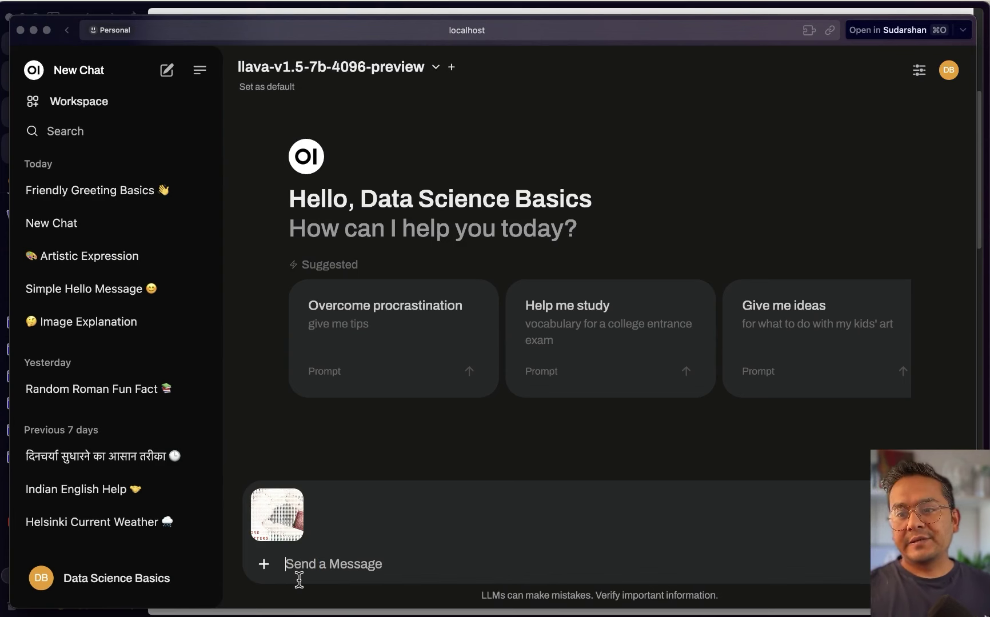
text(can you exp)
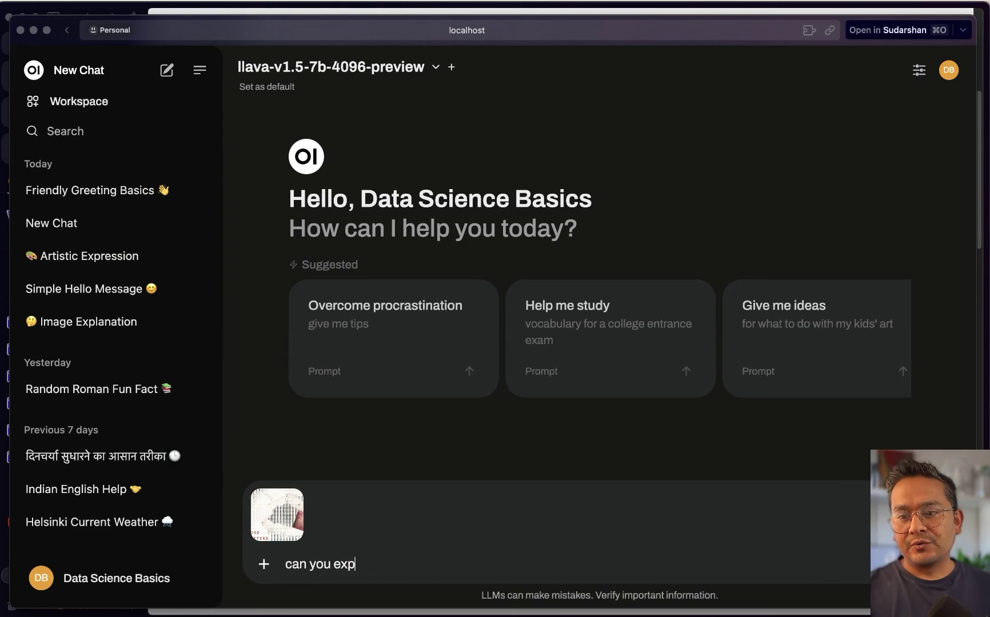
text(lain me about )
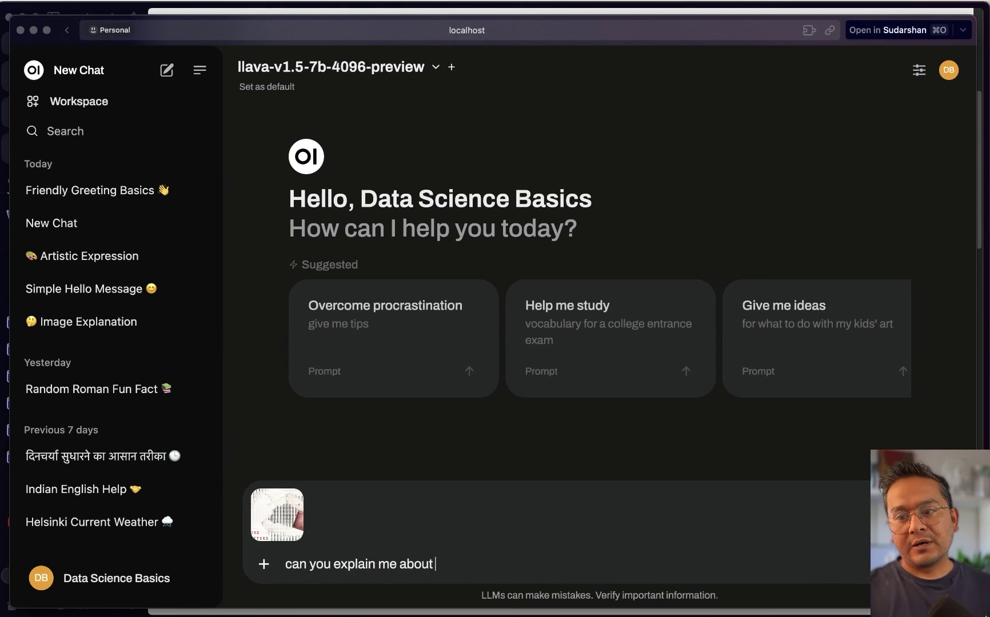
text(this image)
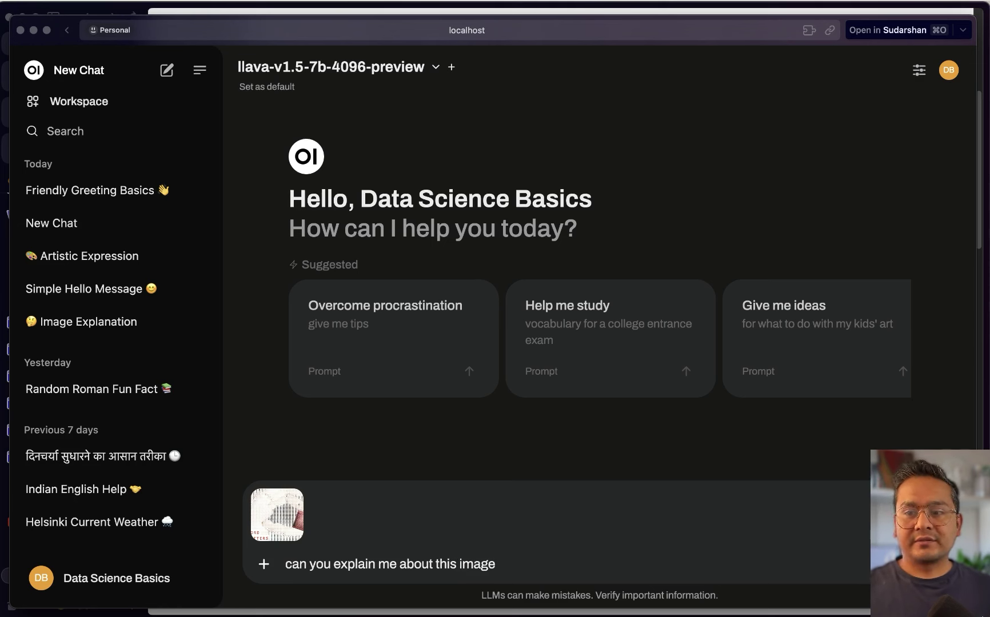
key(Return)
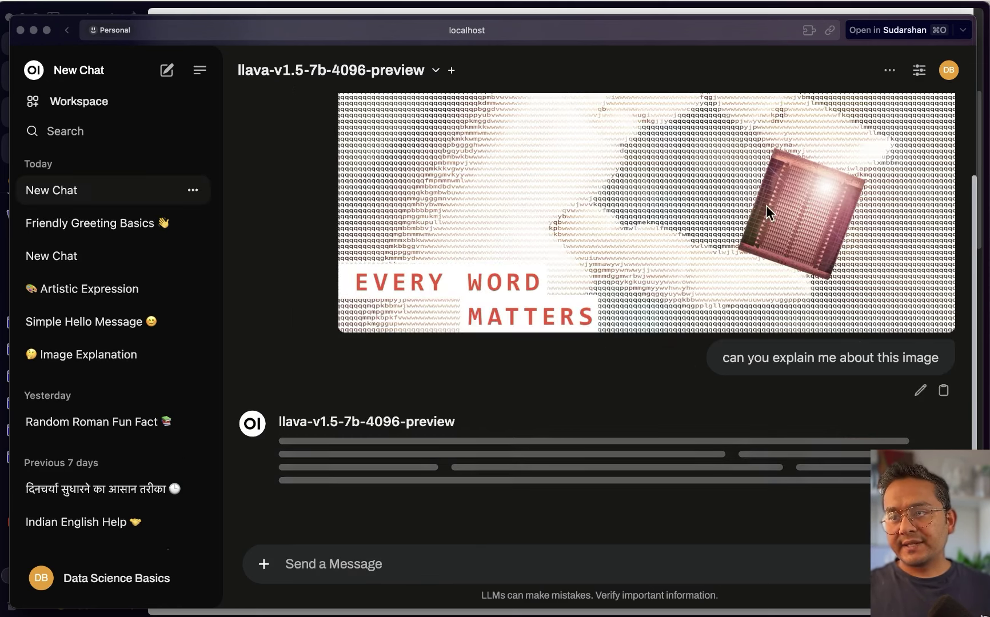
scroll(564, 260, up, 1)
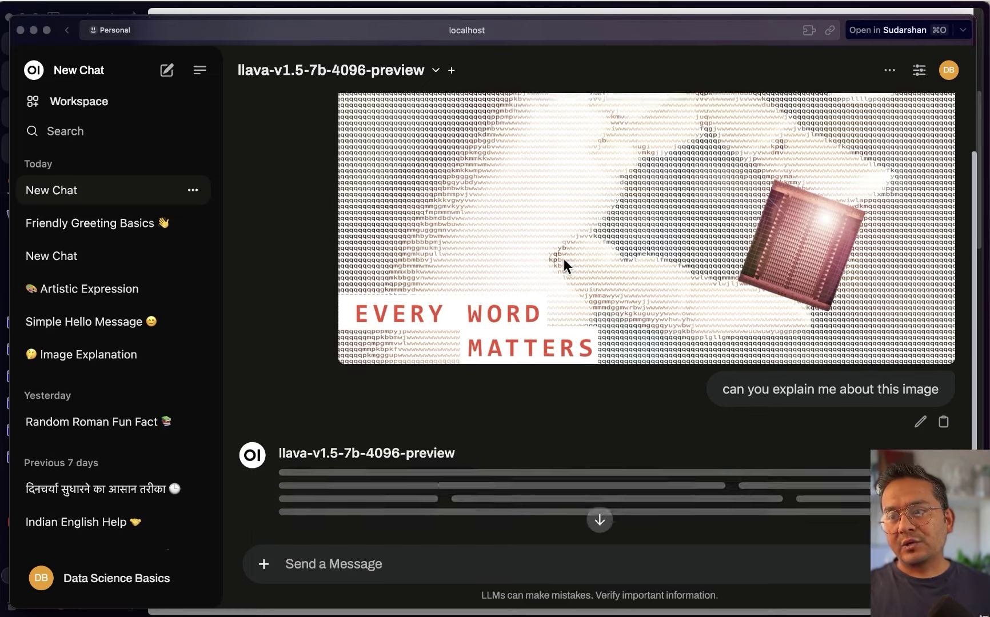
scroll(712, 225, up, 2)
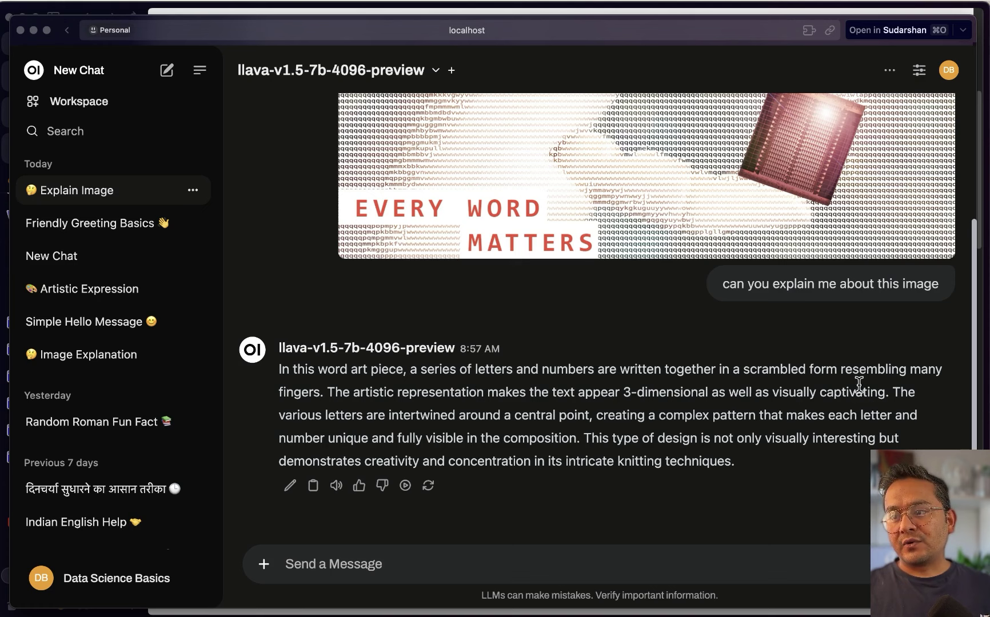
scroll(543, 333, up, 3)
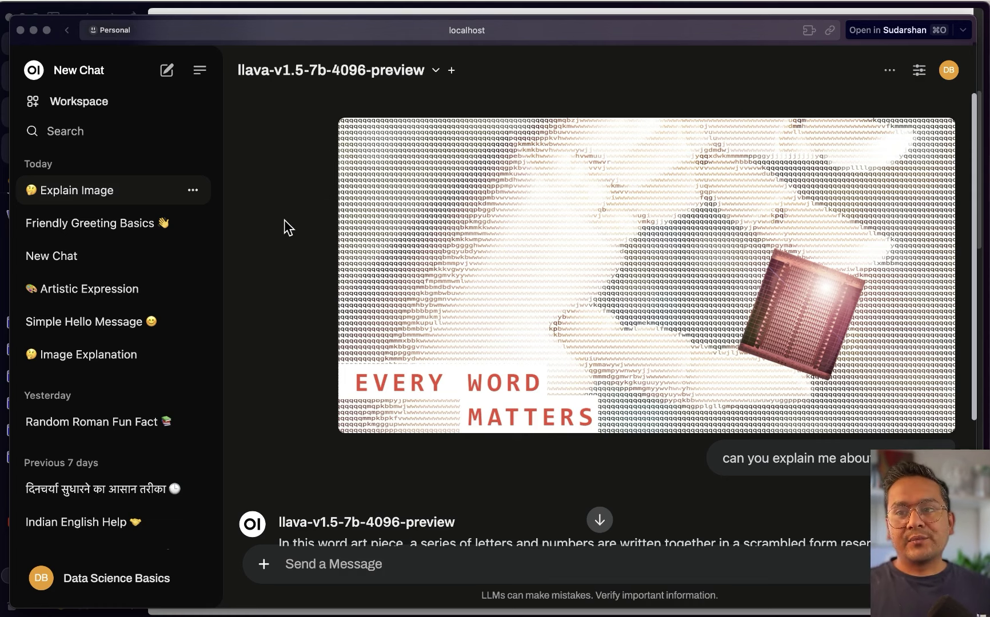
key(ctrl+Up)
- Open the GroqCloud Documentation Quickstart page in the Groq browser window
click(93, 195)
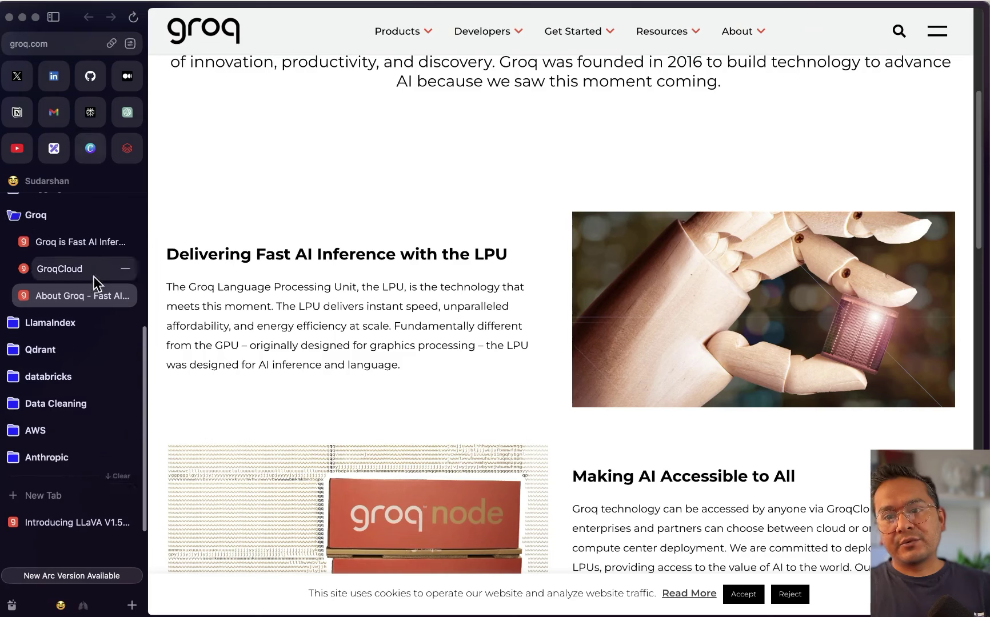
click(63, 270)
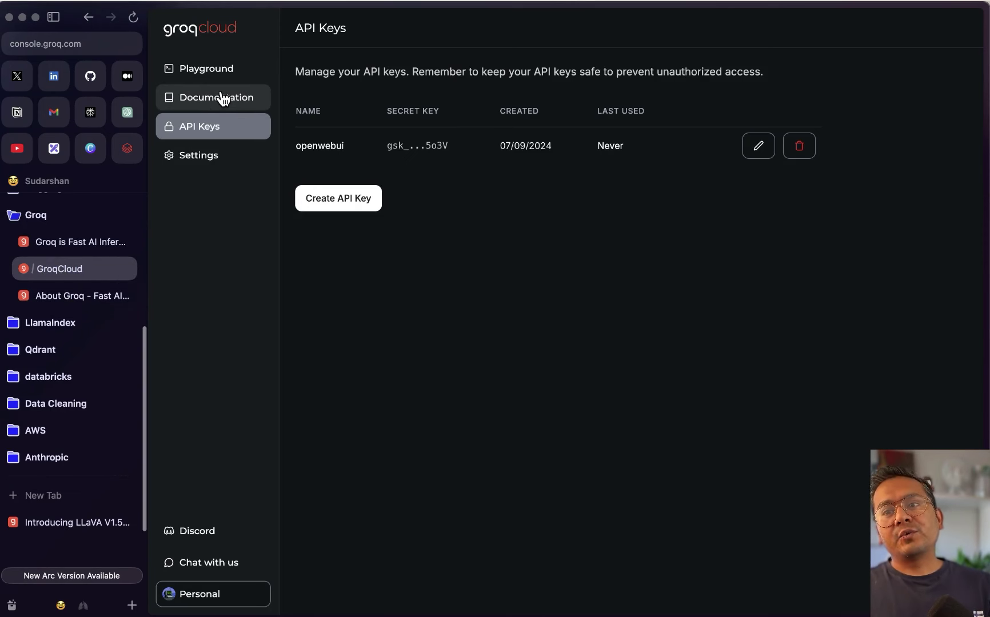
click(223, 100)
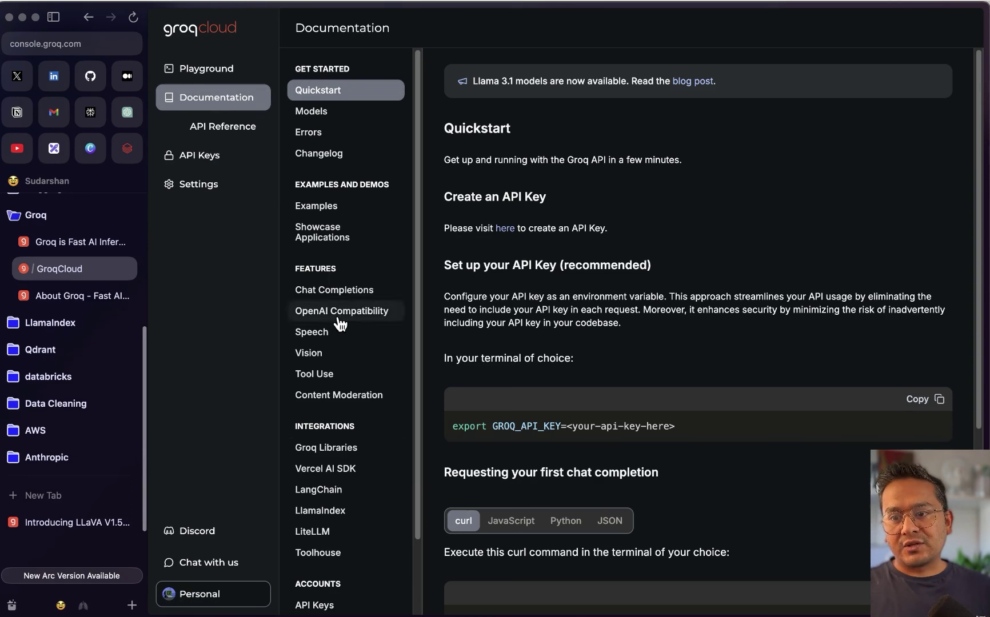
scroll(328, 451, down, 2)
scroll(334, 483, down, 2)
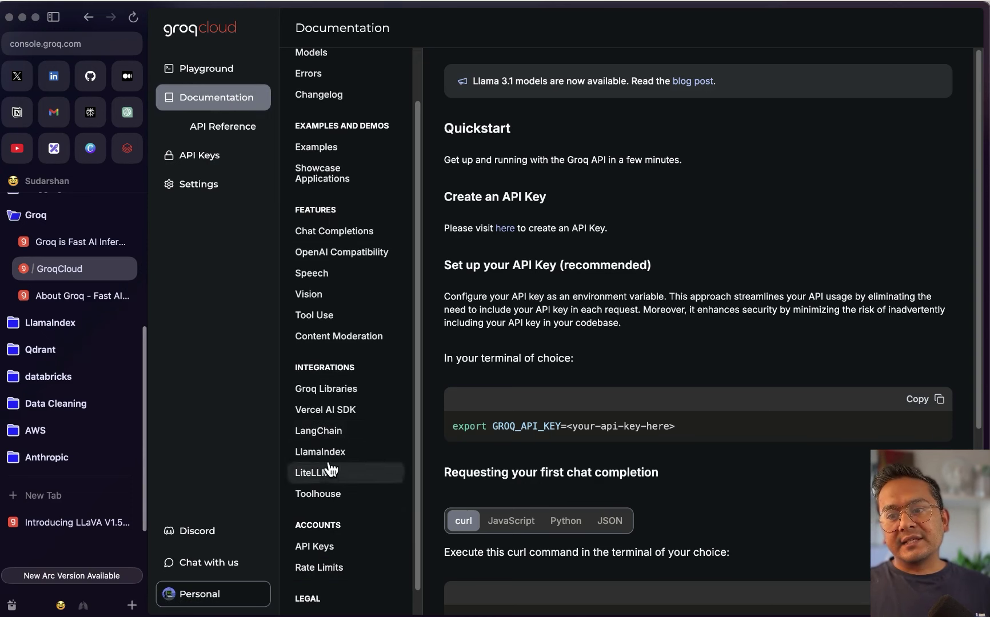